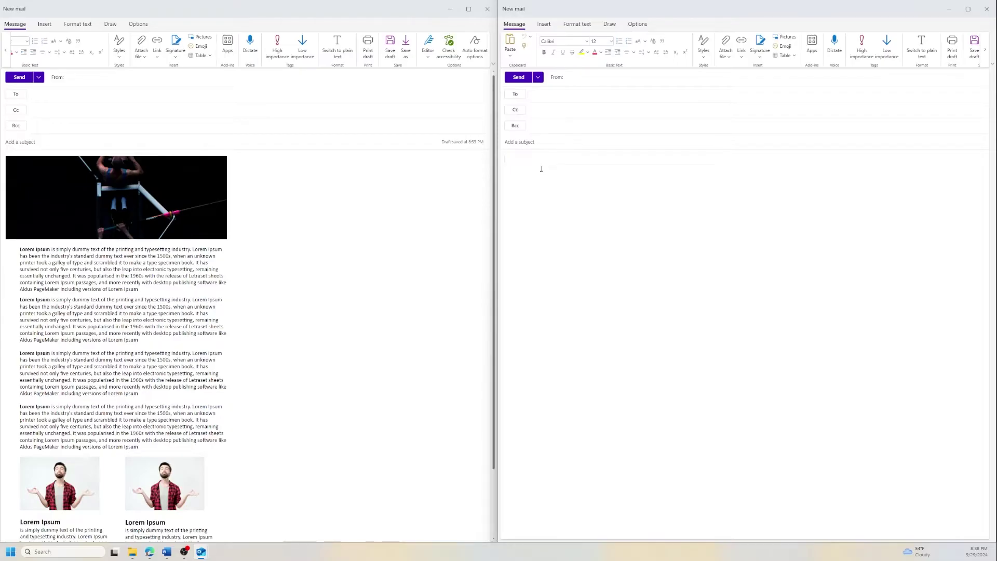
Step: Insert a 1×1 table in the blank email body and enlarge it to about half the window's width
{"action": "left_click", "coordinate": [544, 24]}
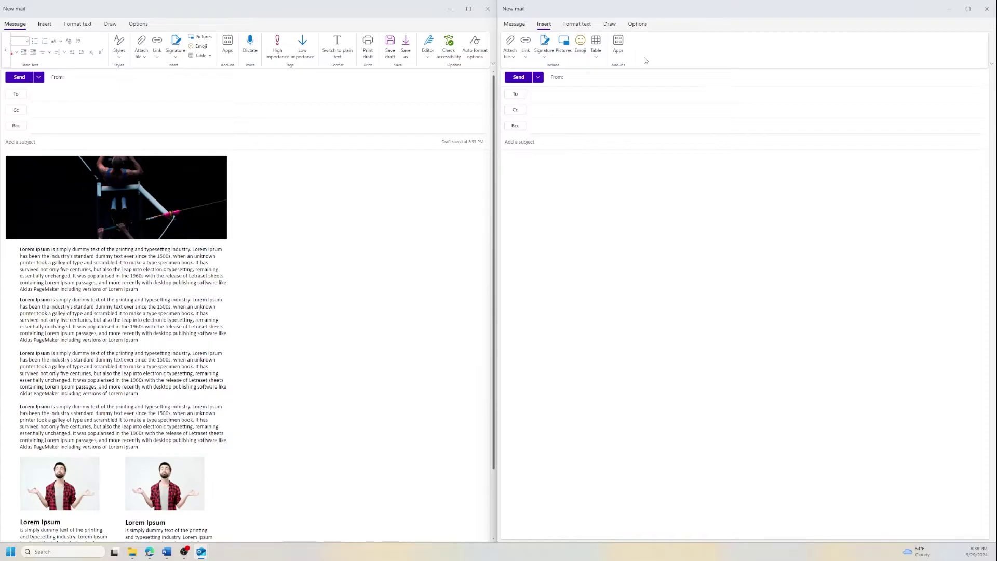
{"action": "left_click", "coordinate": [594, 58]}
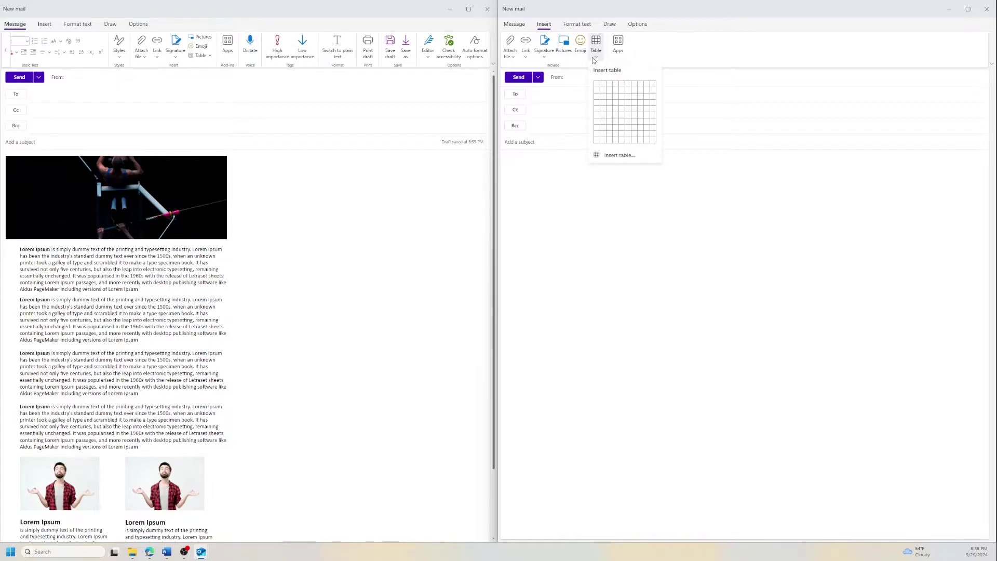
{"action": "left_click", "coordinate": [598, 87]}
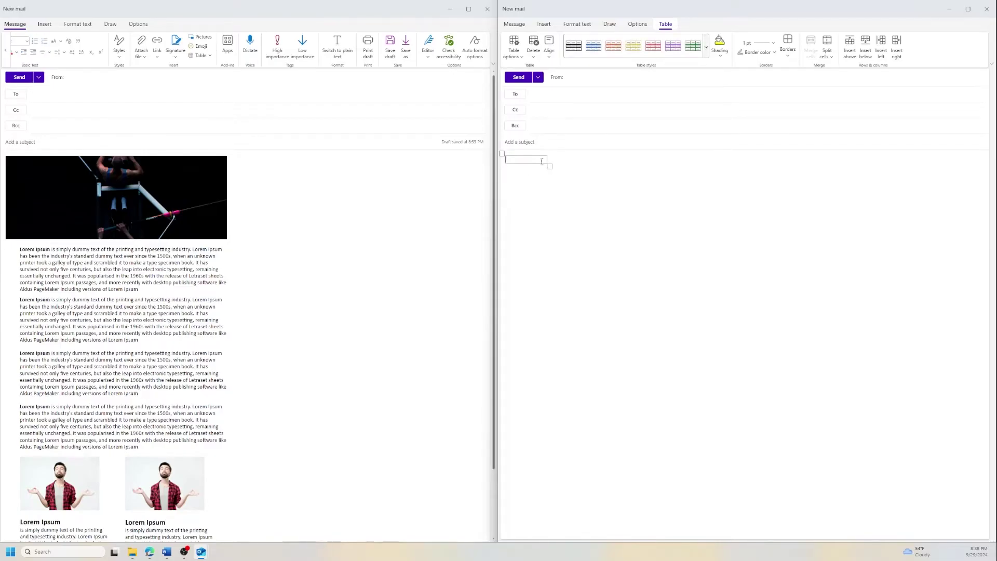
{"action": "left_click_drag", "start_coordinate": [549, 167], "coordinate": [743, 227]}
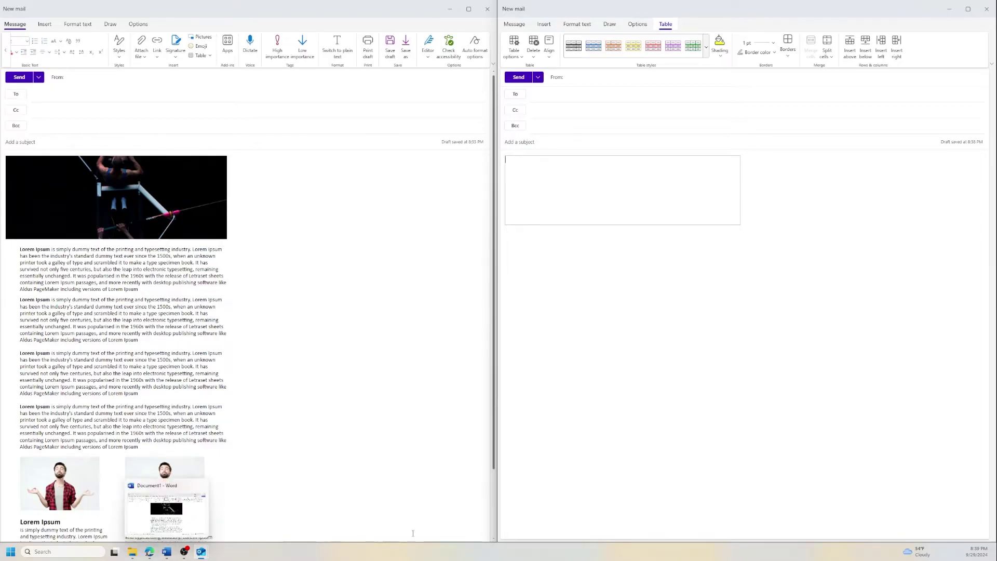
Step: Switch to the Word document, select the whole newsletter table and delete it
{"action": "mouse_move", "coordinate": [590, 196]}
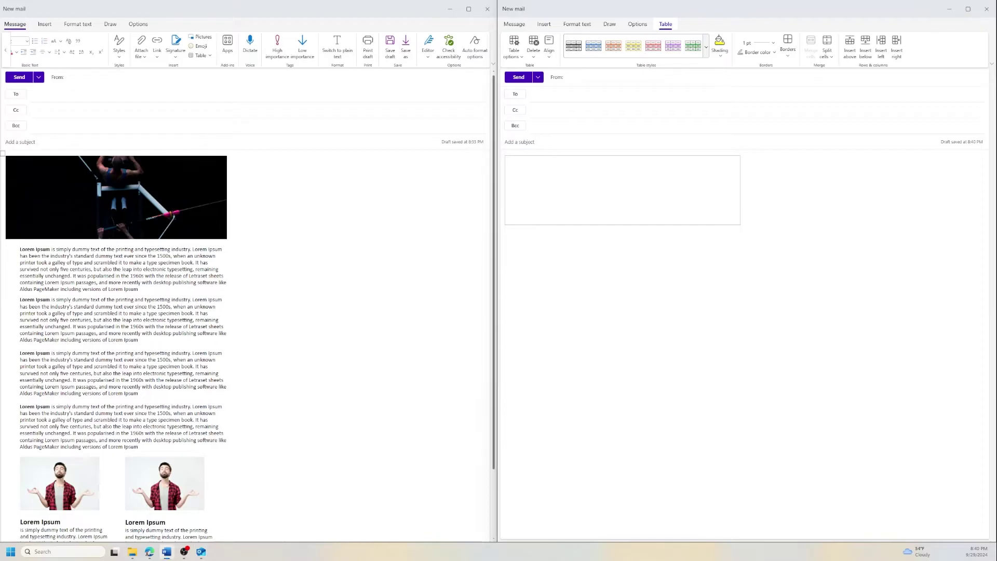
{"action": "left_click", "coordinate": [167, 551]}
{"action": "left_click_drag", "start_coordinate": [151, 300], "coordinate": [520, 172]}
{"action": "left_click", "coordinate": [698, 168]}
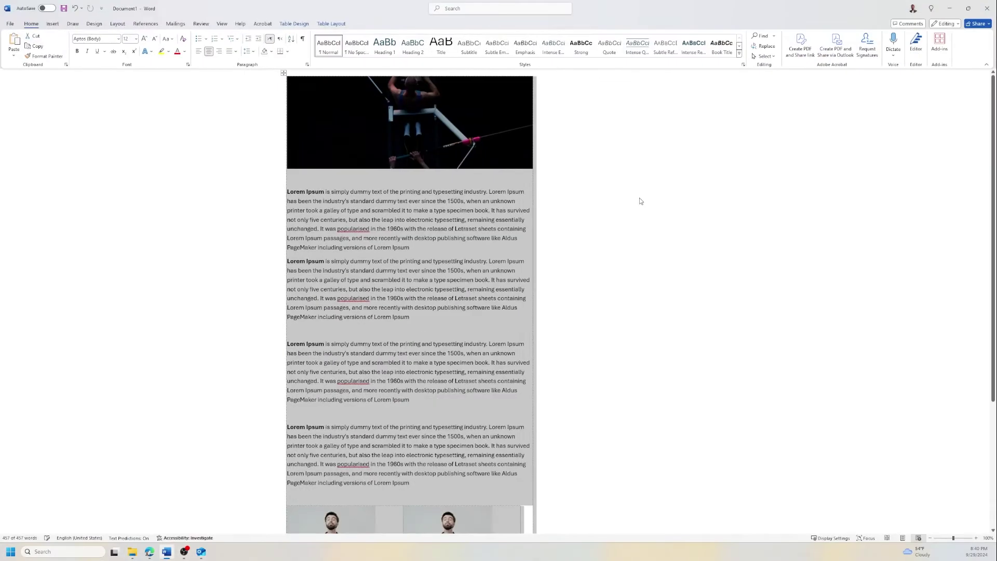
{"action": "left_click", "coordinate": [641, 201]}
{"action": "left_click", "coordinate": [283, 73]}
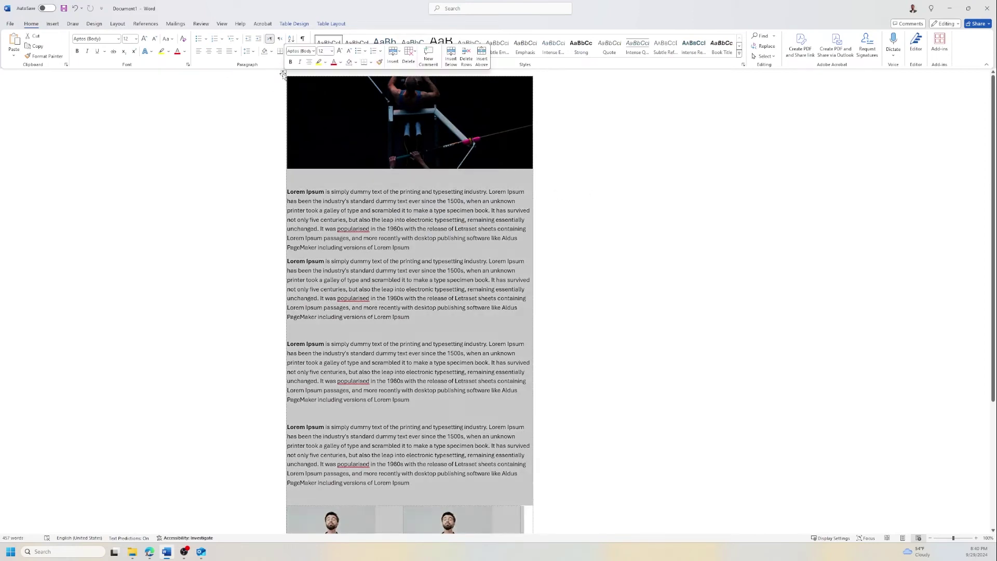
{"action": "right_click", "coordinate": [283, 73]}
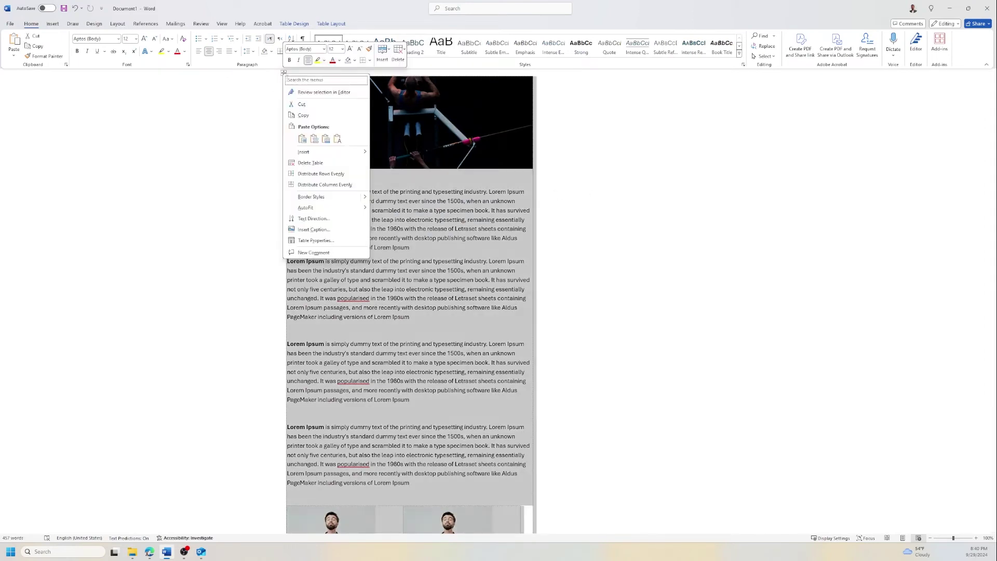
{"action": "left_click", "coordinate": [314, 163]}
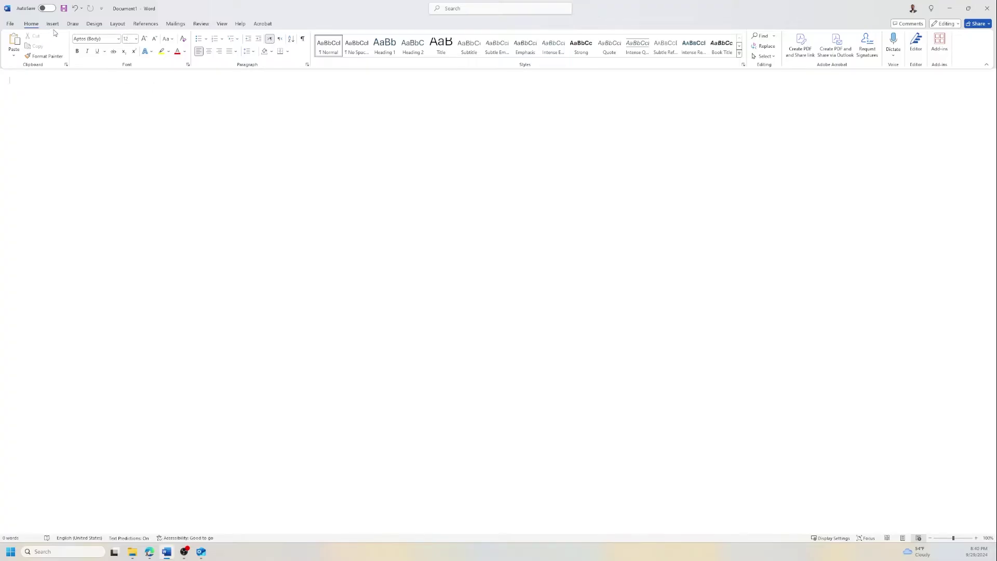
Step: Insert a 1×1 table in the empty Word document and review its Table Properties without changing anything
{"action": "left_click", "coordinate": [53, 23]}
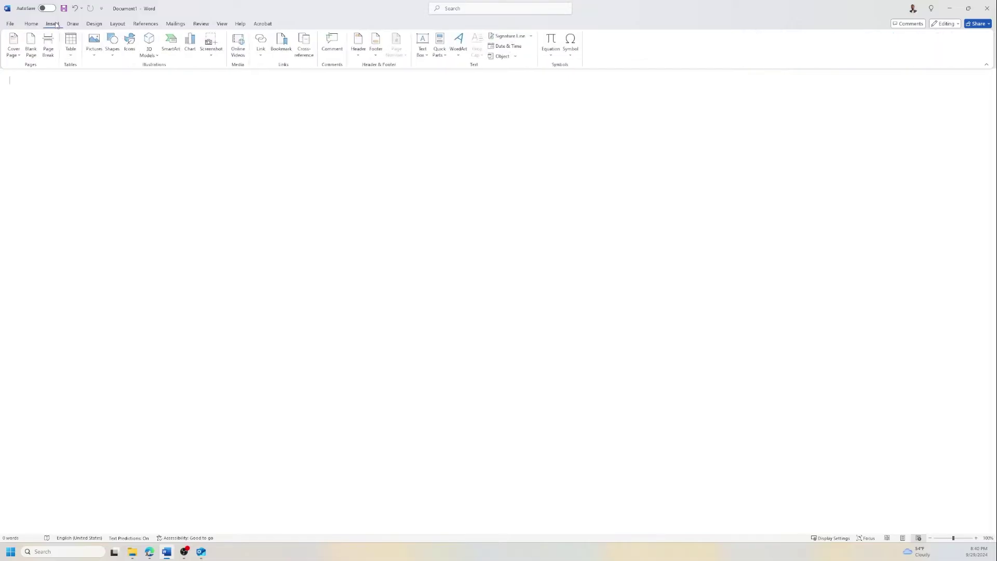
{"action": "left_click", "coordinate": [70, 46]}
{"action": "left_click", "coordinate": [68, 81]}
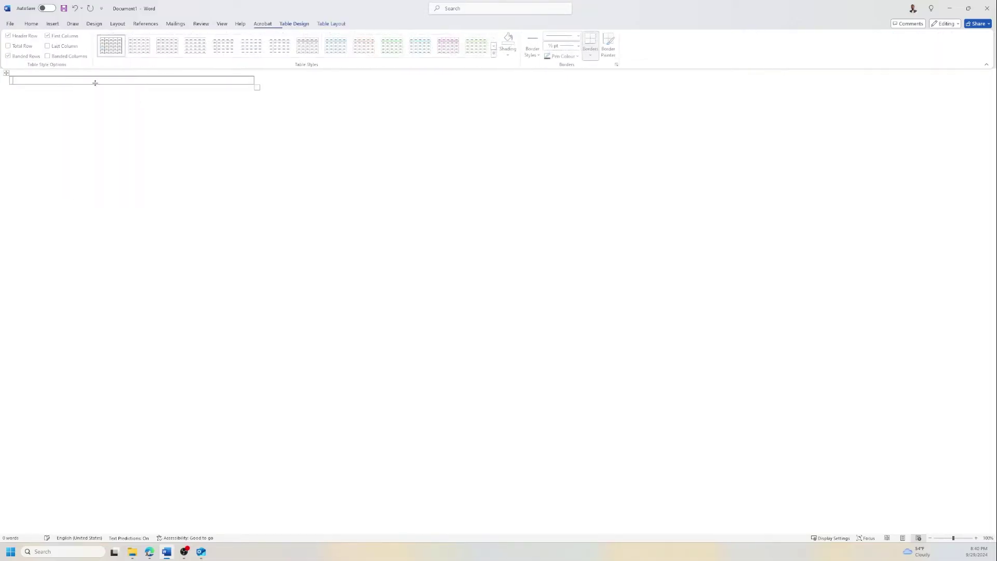
{"action": "left_click", "coordinate": [327, 23]}
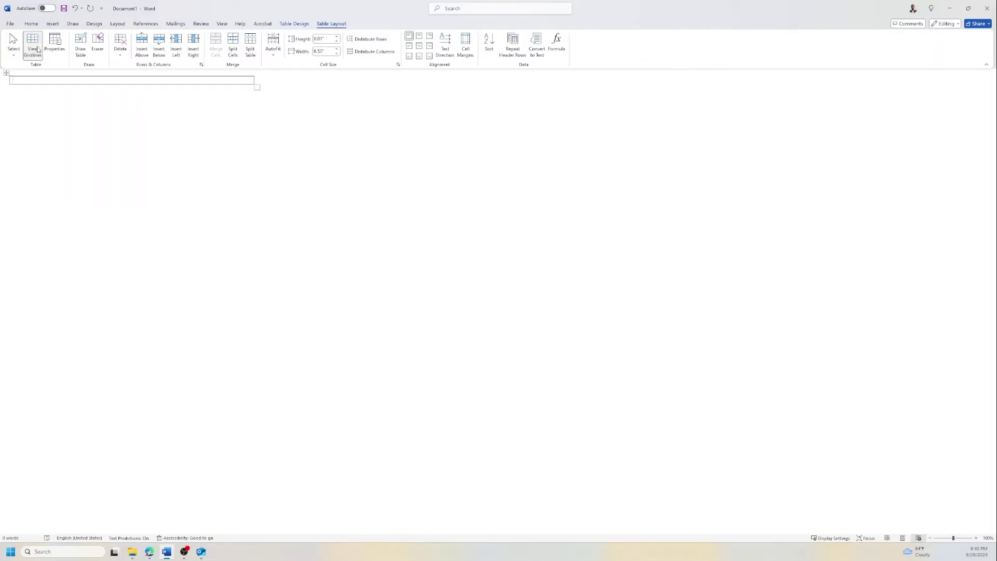
{"action": "left_click", "coordinate": [55, 49]}
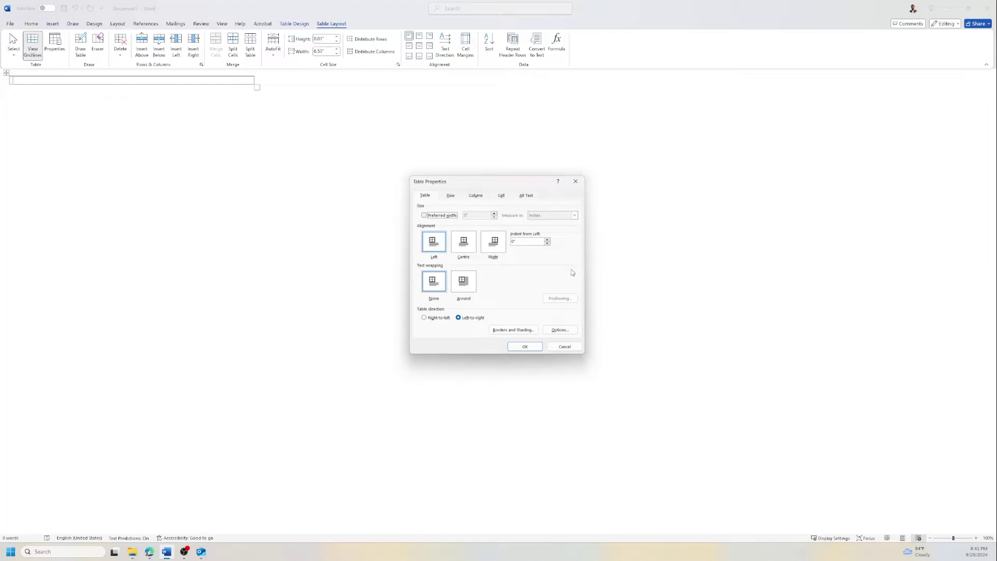
{"action": "left_click", "coordinate": [560, 346]}
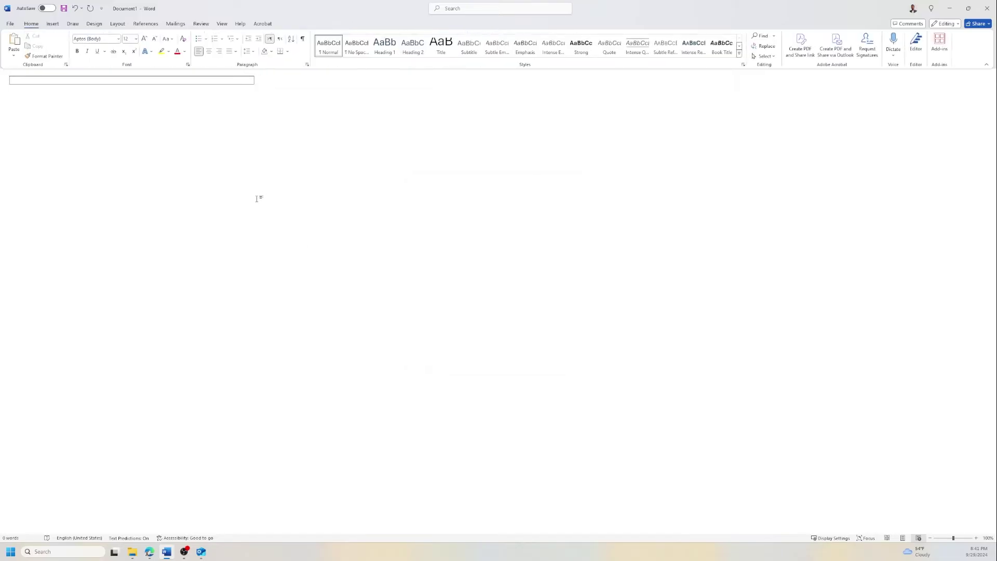
Step: Undo the last edit in the Word document and return to the Outlook email draft
{"action": "key", "text": "ctrl+z"}
{"action": "left_click", "coordinate": [949, 9]}
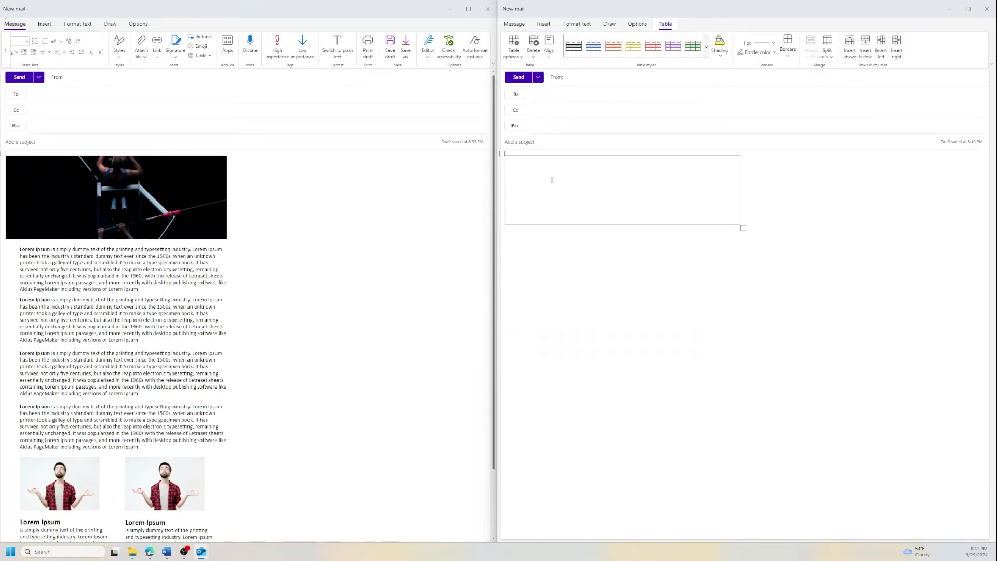
Step: Insert the picture application-technology-software-web-development-programming-concept.jpg from Downloads into the email's table cell
{"action": "left_click", "coordinate": [544, 24]}
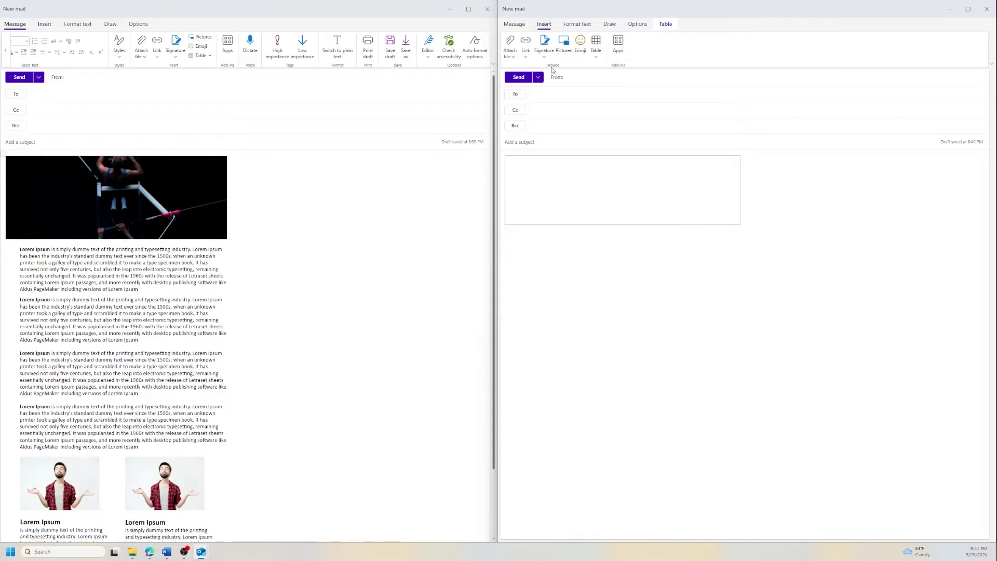
{"action": "left_click", "coordinate": [568, 52]}
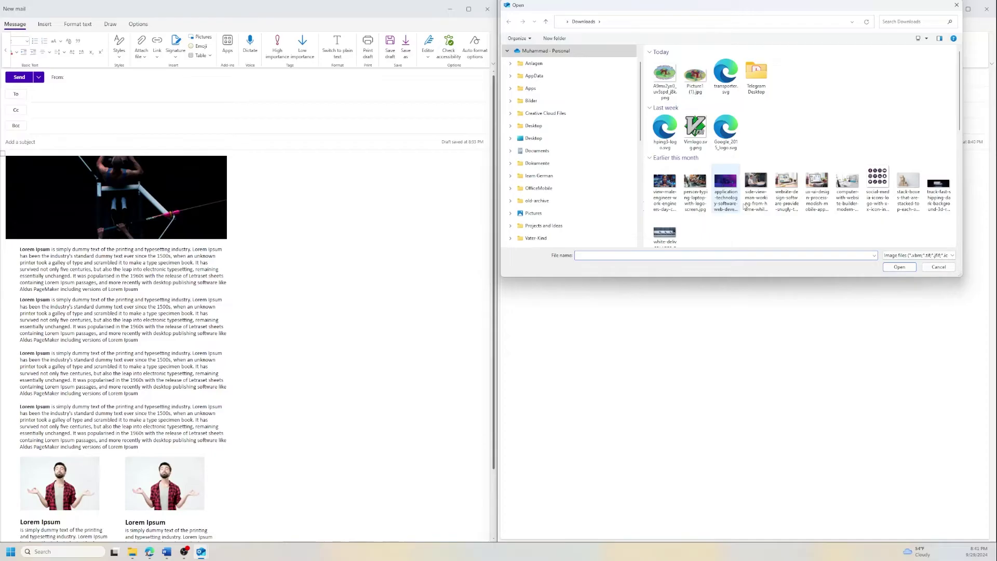
{"action": "scroll", "coordinate": [730, 193], "scroll_direction": "down", "scroll_amount": 2}
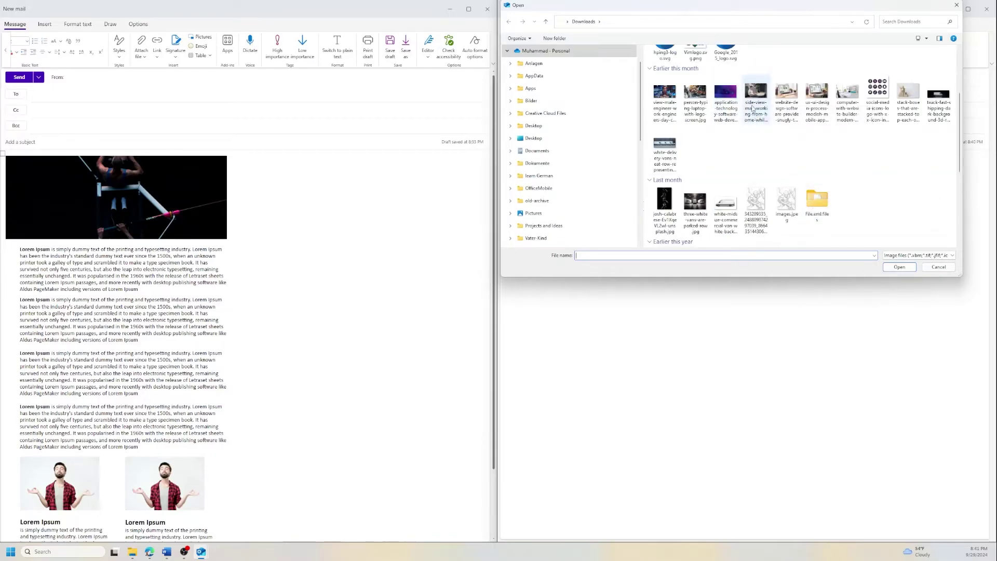
{"action": "left_click", "coordinate": [725, 100]}
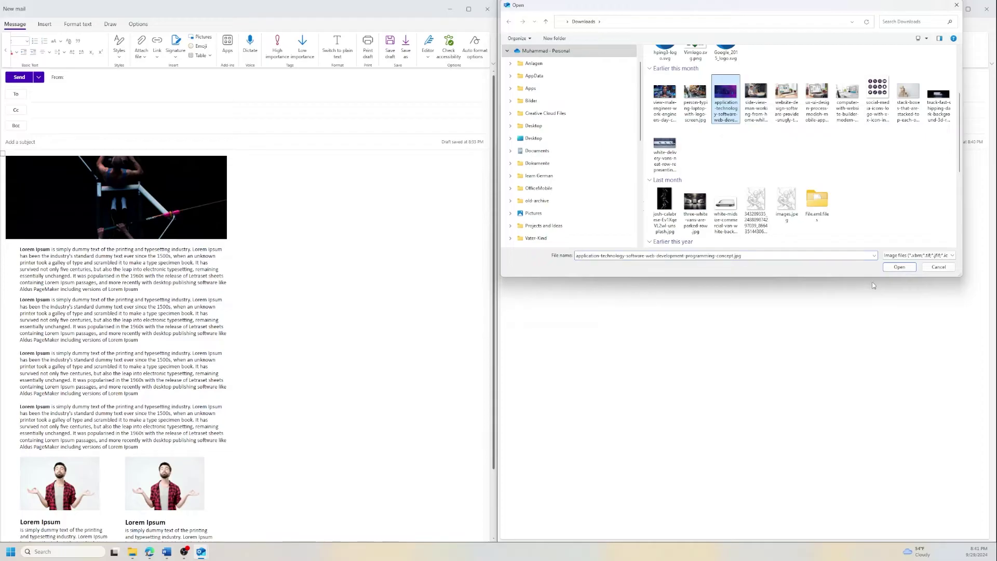
{"action": "left_click", "coordinate": [898, 267]}
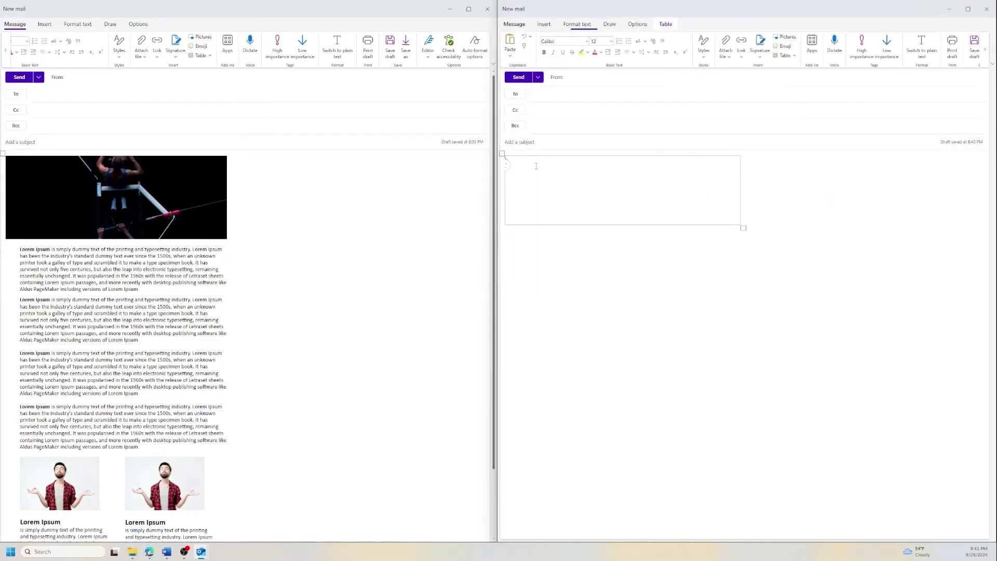
Step: Scale the inserted picture down proportionally to match the table's original width
{"action": "left_click", "coordinate": [845, 406]}
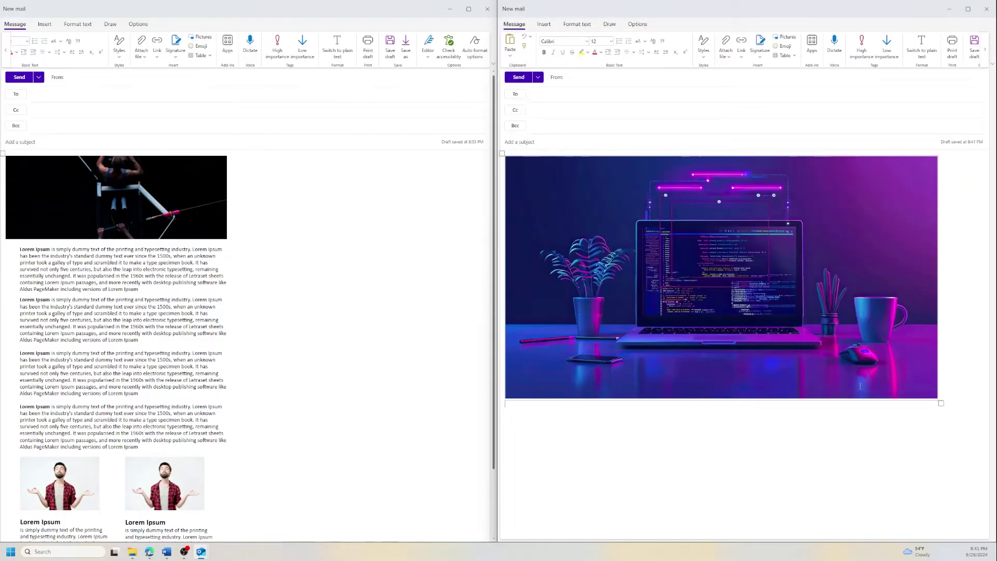
{"action": "left_click", "coordinate": [921, 380]}
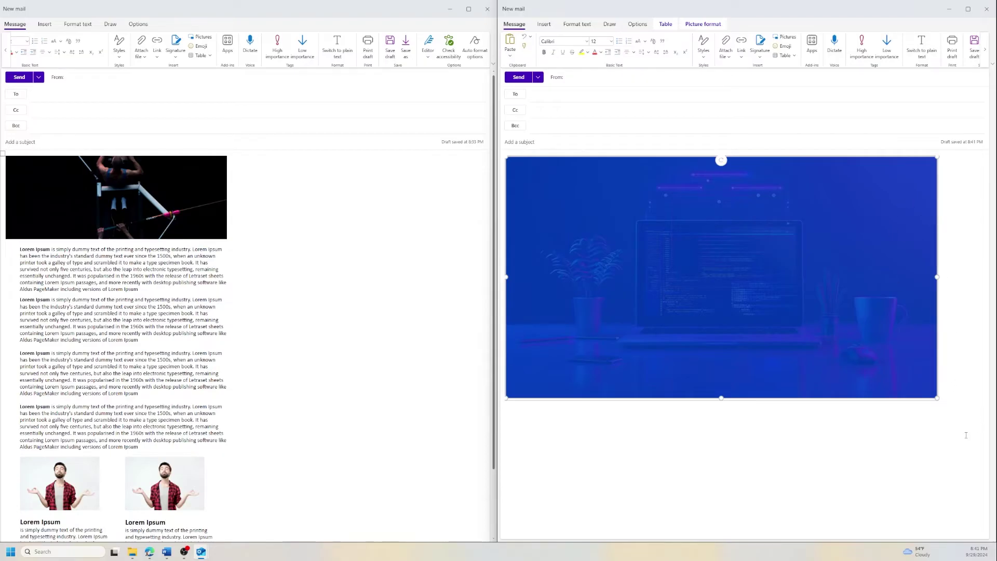
{"action": "left_click_drag", "start_coordinate": [938, 399], "coordinate": [733, 278]}
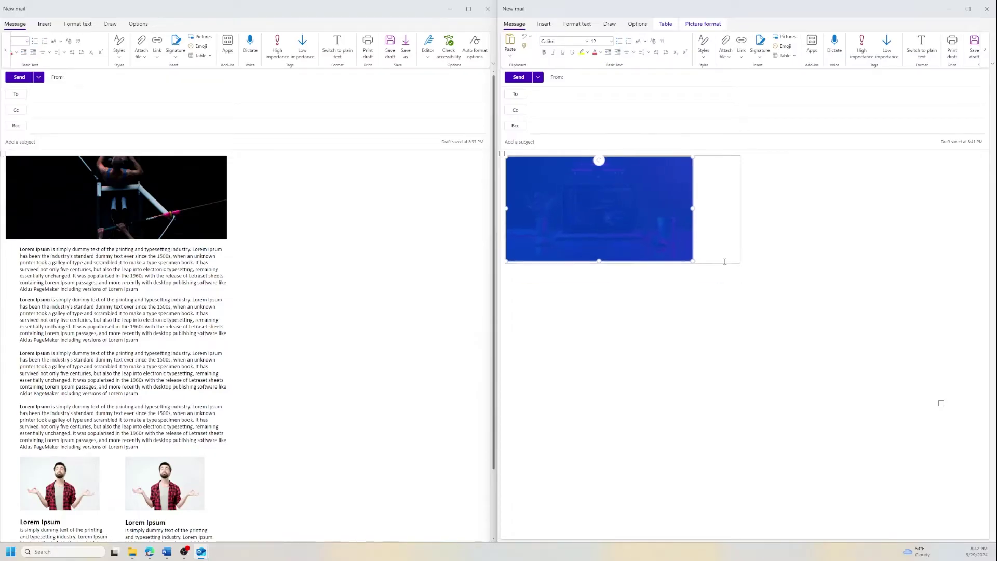
Step: Crop the picture's upper and lower edges to turn it into a shallow, wide banner
{"action": "left_click", "coordinate": [605, 183]}
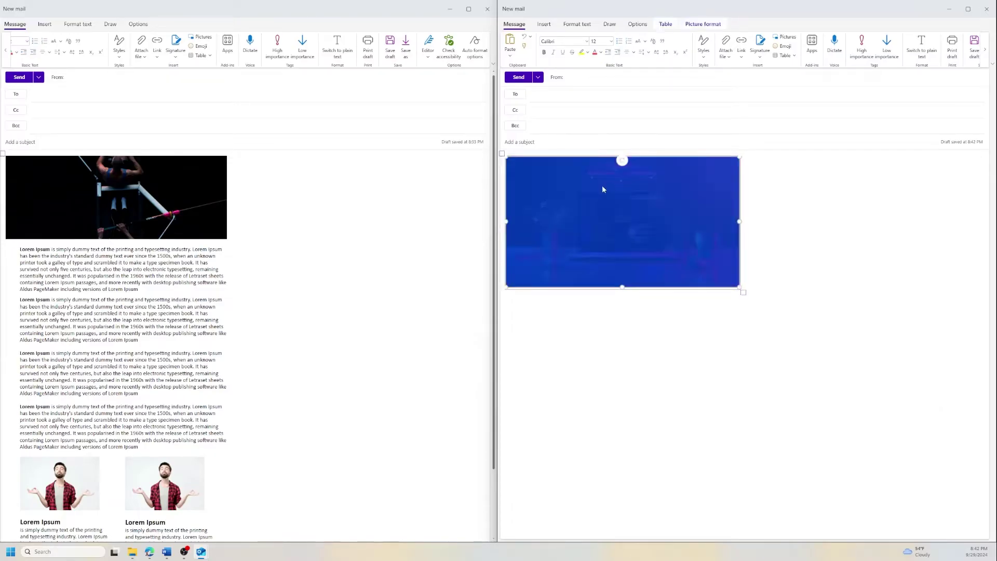
{"action": "left_click", "coordinate": [702, 25]}
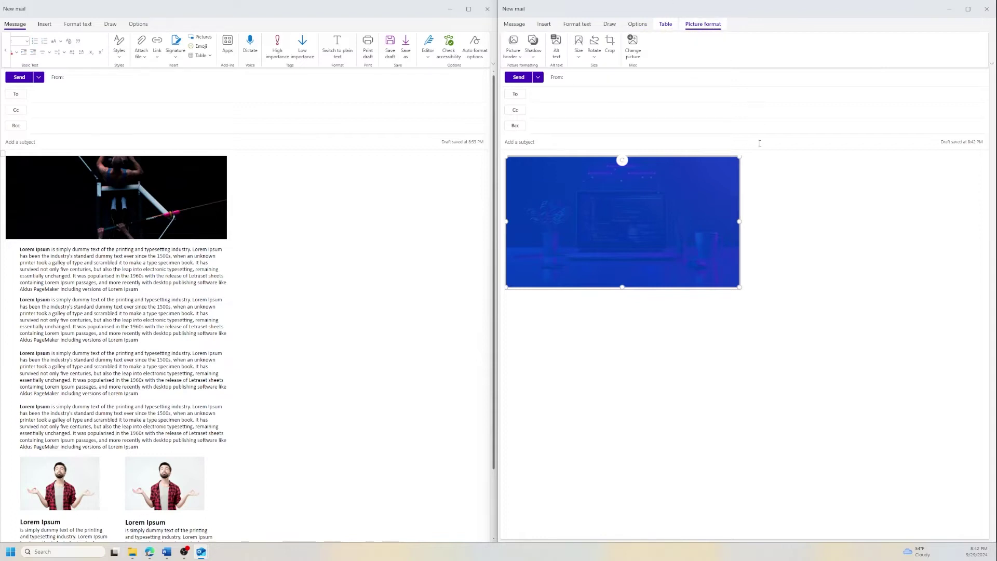
{"action": "left_click", "coordinate": [783, 184]}
{"action": "left_click", "coordinate": [680, 239]}
{"action": "left_click_drag", "start_coordinate": [740, 157], "coordinate": [735, 166]}
{"action": "left_click", "coordinate": [795, 249]}
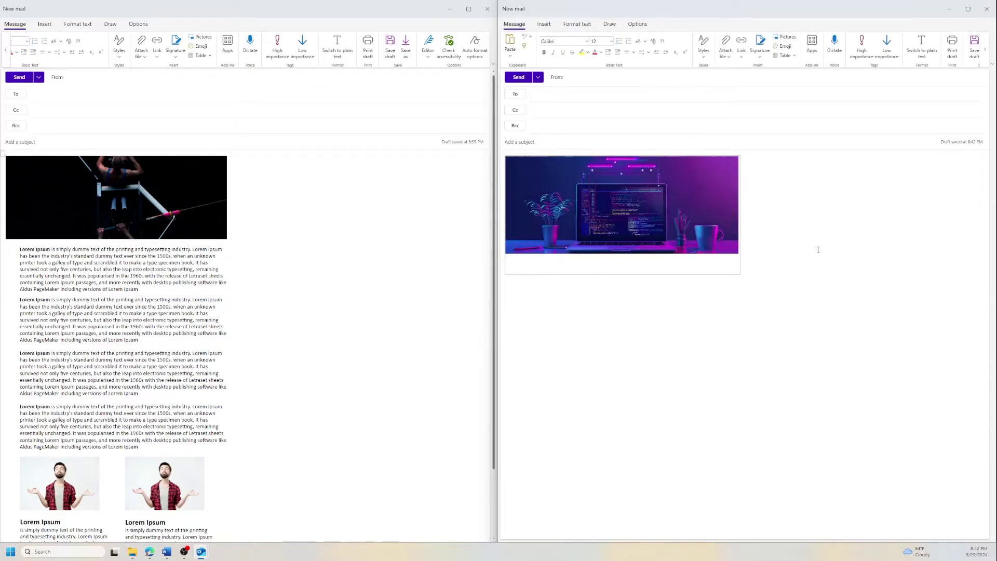
Step: Insert a table row below the banner picture and stretch the table very slightly
{"action": "left_click", "coordinate": [571, 218]}
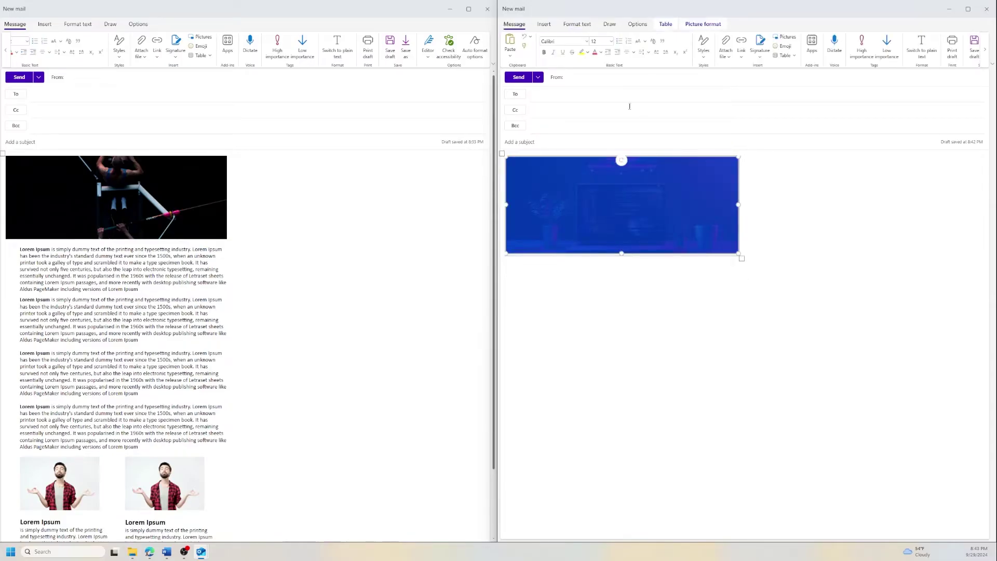
{"action": "left_click", "coordinate": [667, 24]}
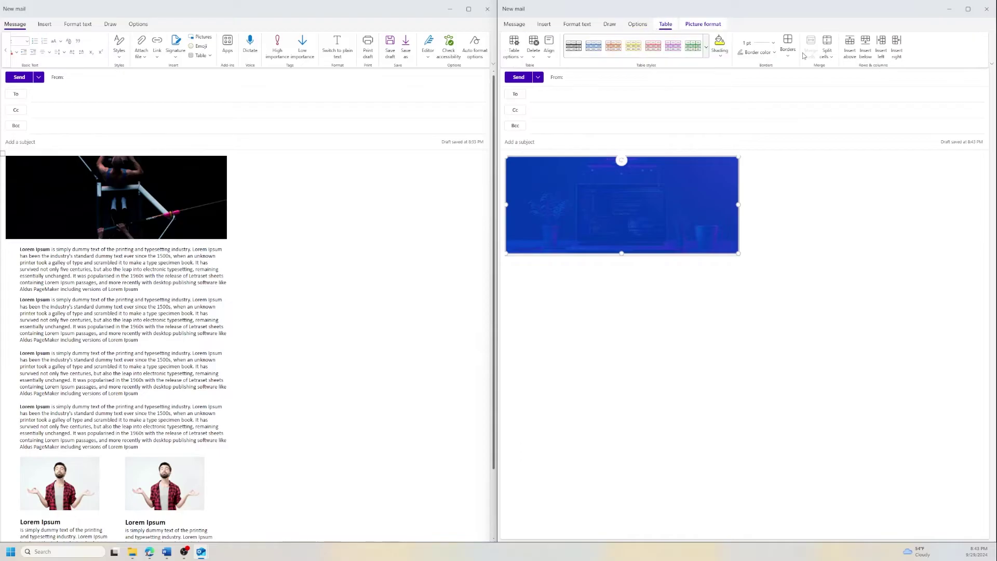
{"action": "left_click", "coordinate": [870, 54]}
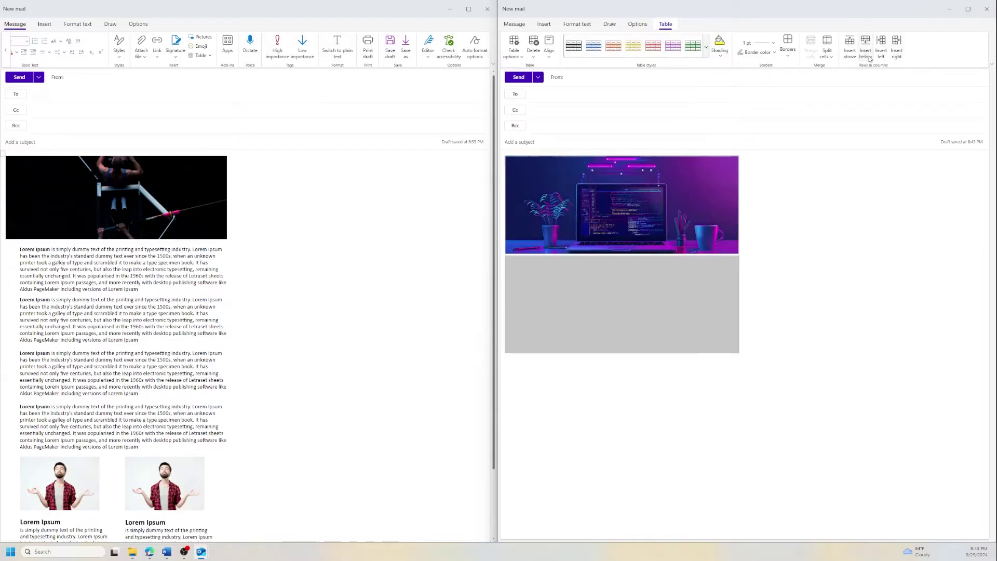
{"action": "left_click", "coordinate": [730, 339]}
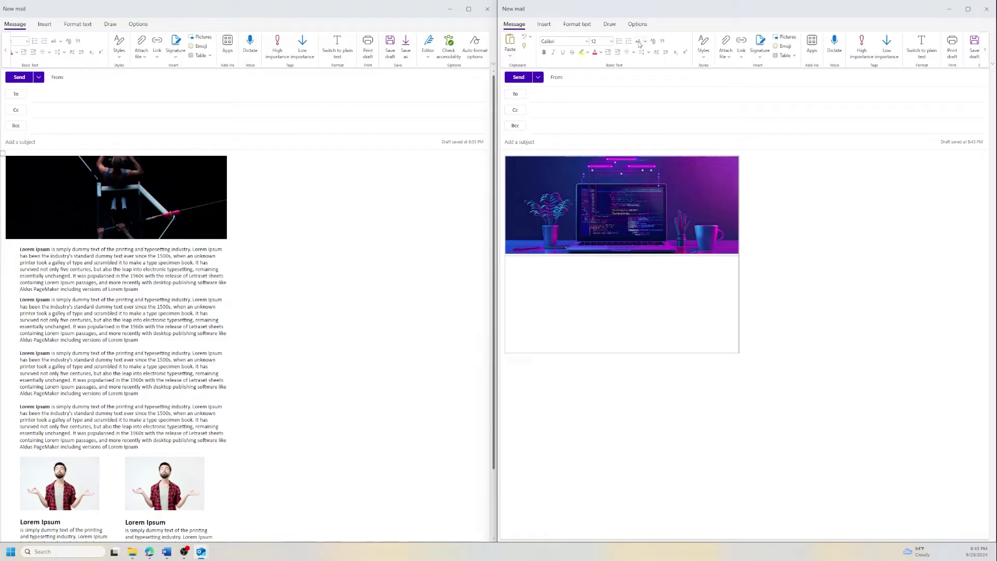
{"action": "left_click", "coordinate": [575, 25]}
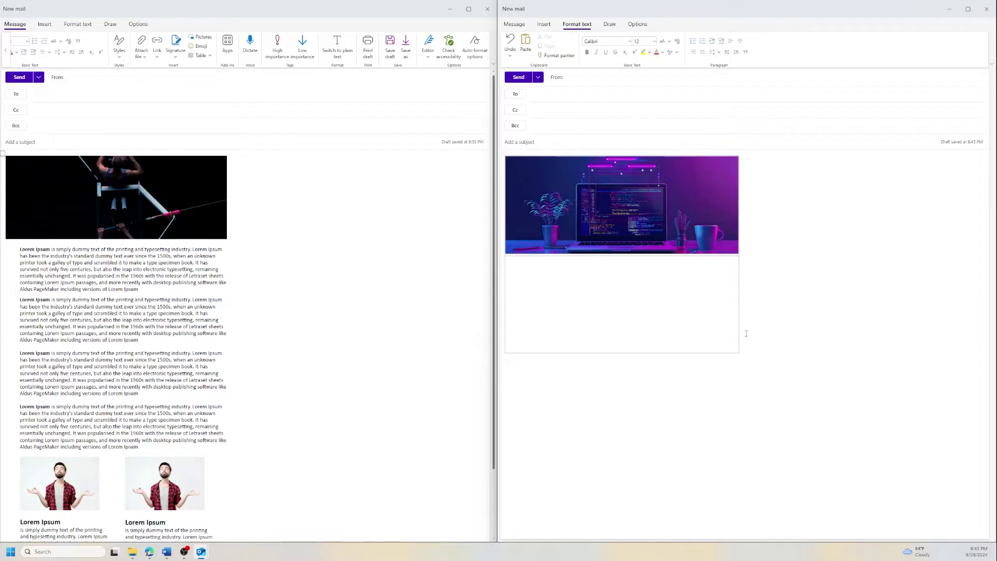
{"action": "left_click_drag", "start_coordinate": [741, 357], "coordinate": [743, 359]}
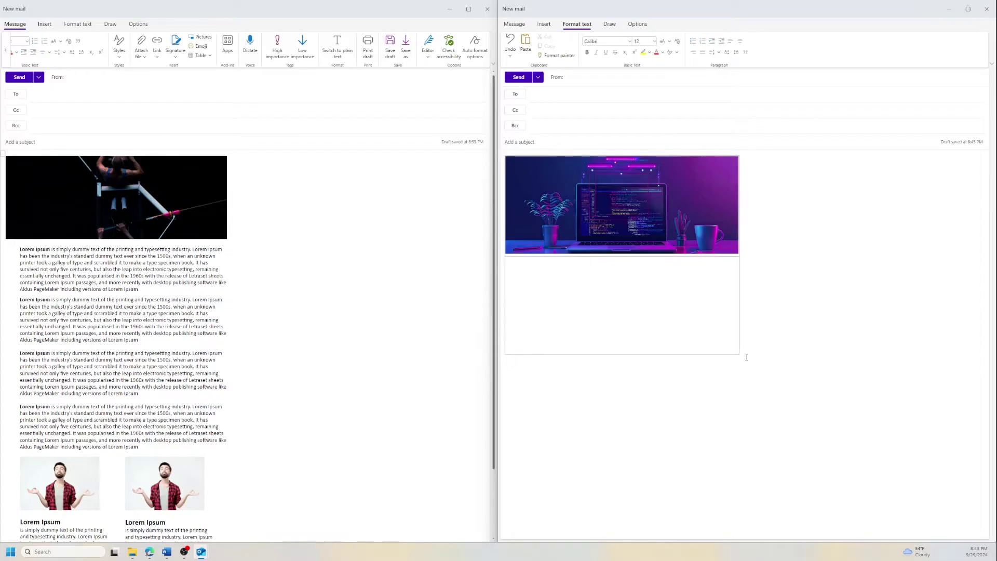
Step: Remove all borders from the entire table holding the banner picture and the empty row
{"action": "left_click", "coordinate": [502, 153]}
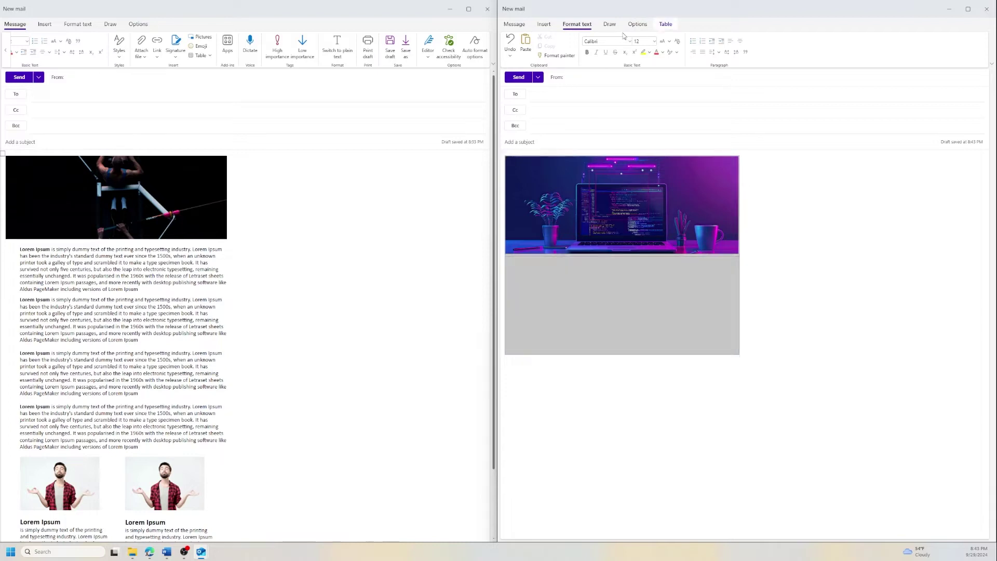
{"action": "left_click", "coordinate": [666, 24]}
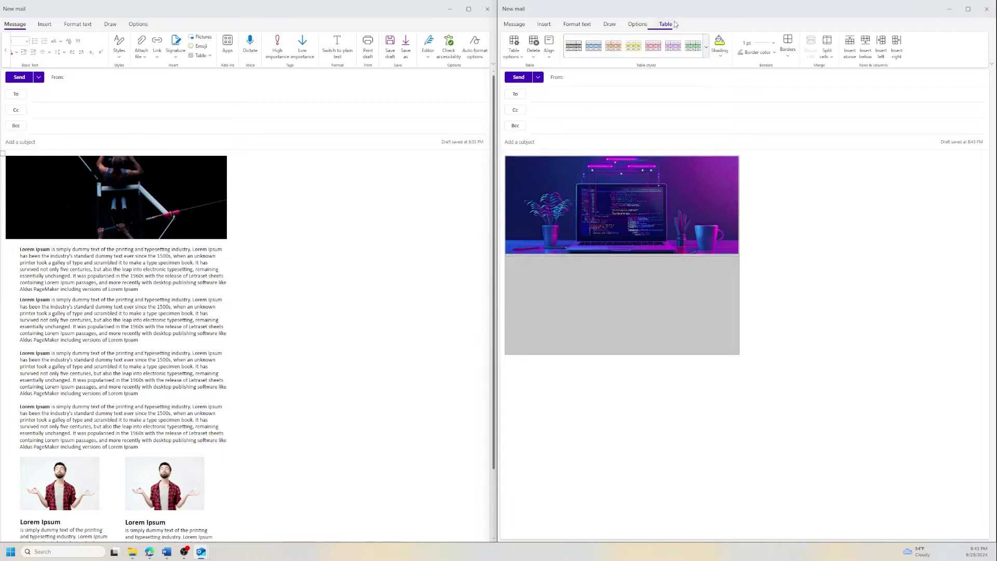
{"action": "left_click", "coordinate": [789, 57]}
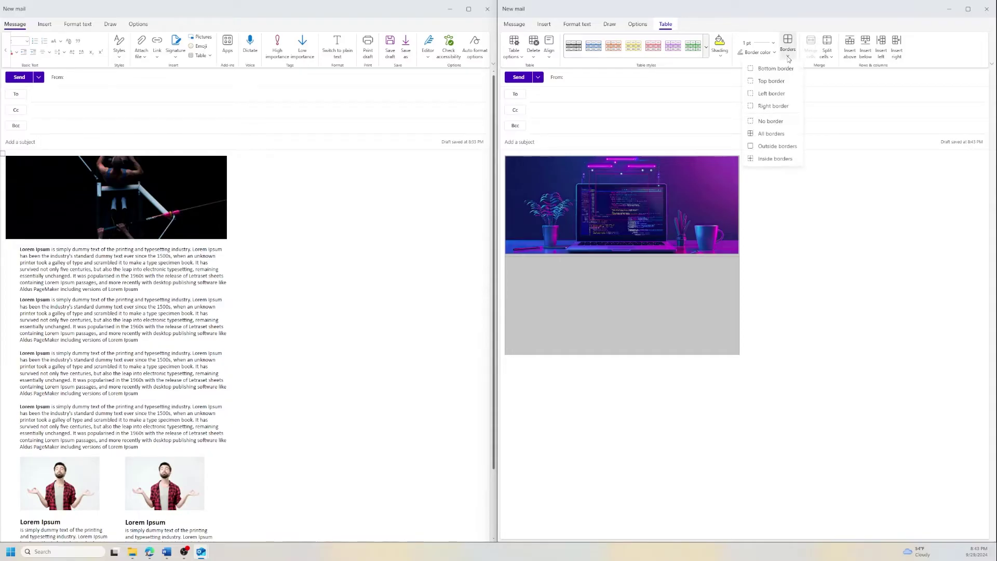
{"action": "left_click", "coordinate": [779, 121]}
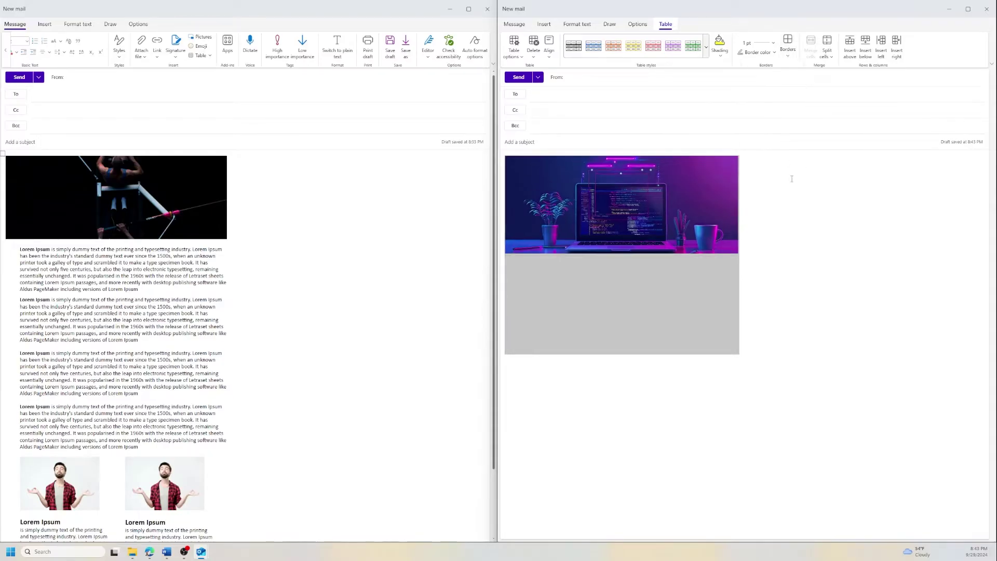
{"action": "left_click", "coordinate": [772, 291]}
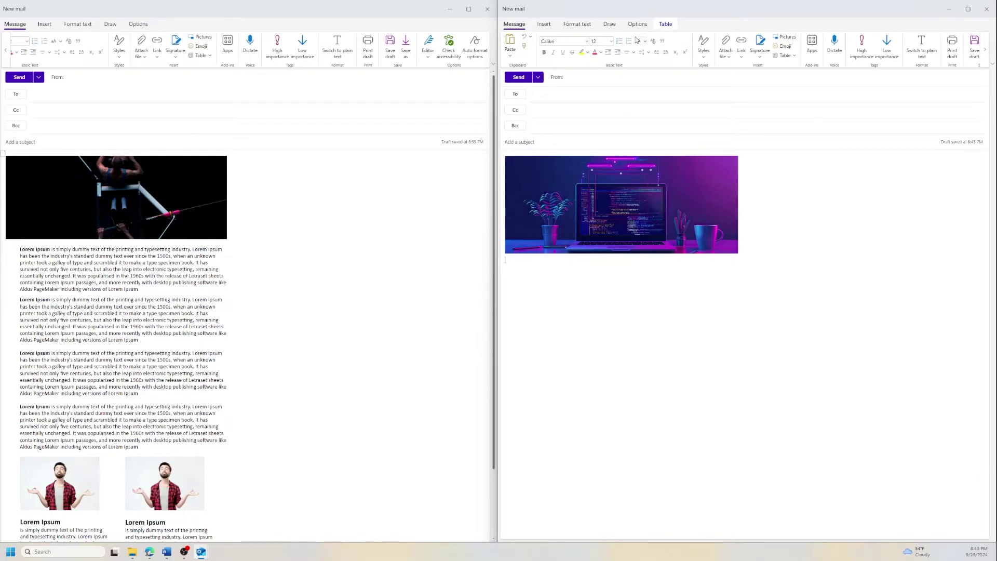
Step: Shade the empty table row beneath the banner picture bright green
{"action": "left_click", "coordinate": [666, 24]}
{"action": "left_click", "coordinate": [721, 58]}
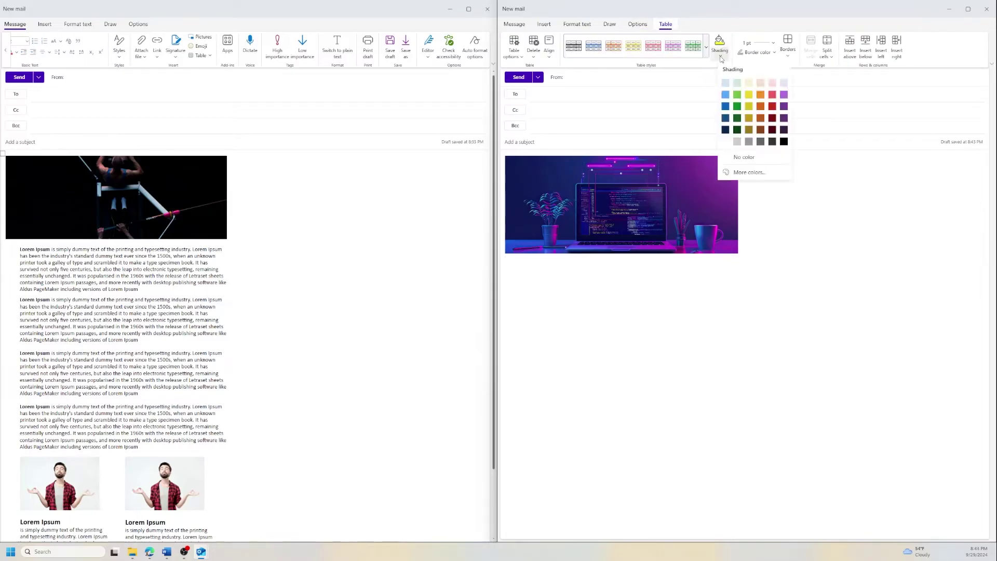
{"action": "left_click", "coordinate": [738, 95]}
{"action": "left_click", "coordinate": [750, 256]}
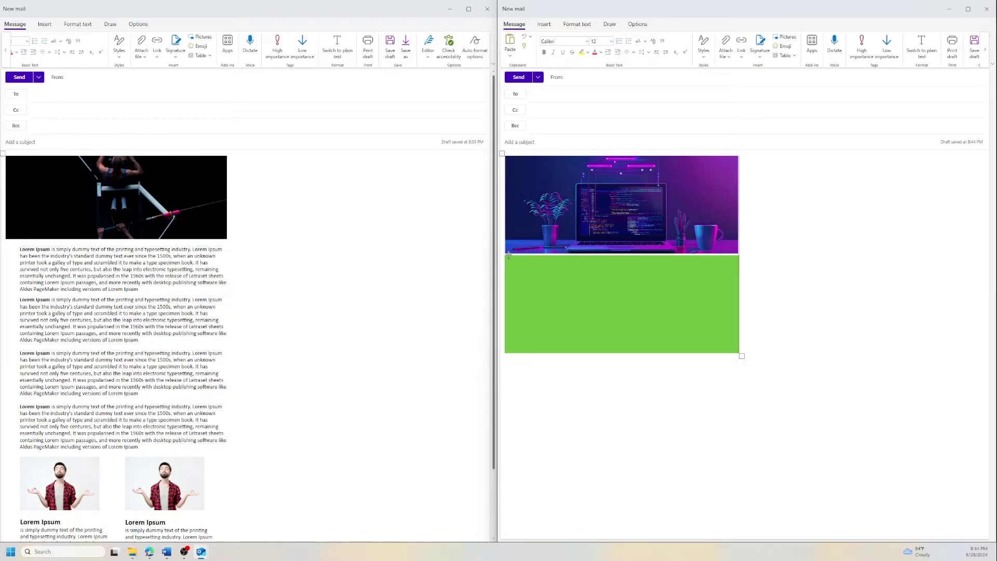
{"action": "left_click", "coordinate": [643, 275]}
Step: Apply the same green shading to the banner picture's table cell
{"action": "left_click", "coordinate": [671, 204]}
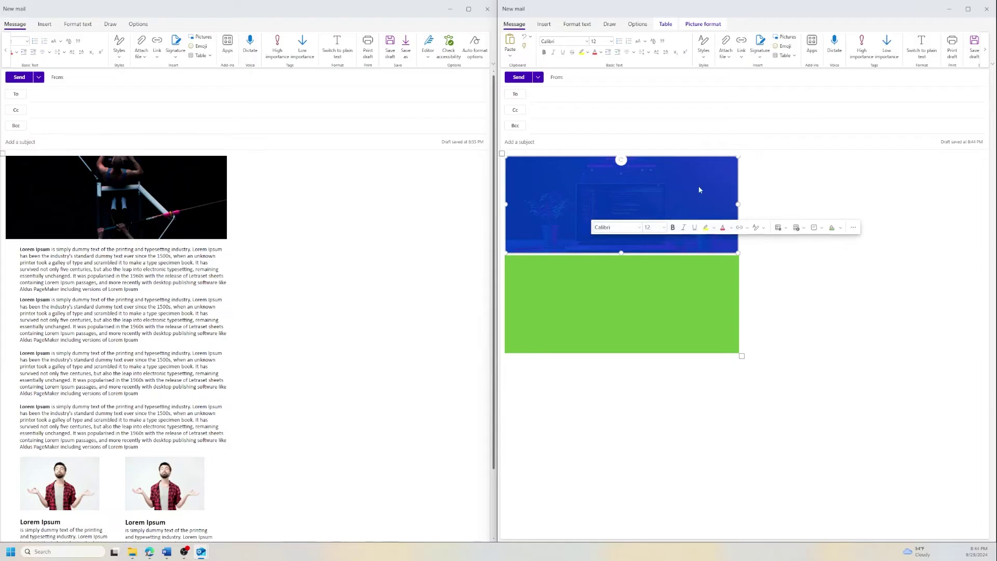
{"action": "left_click", "coordinate": [666, 24]}
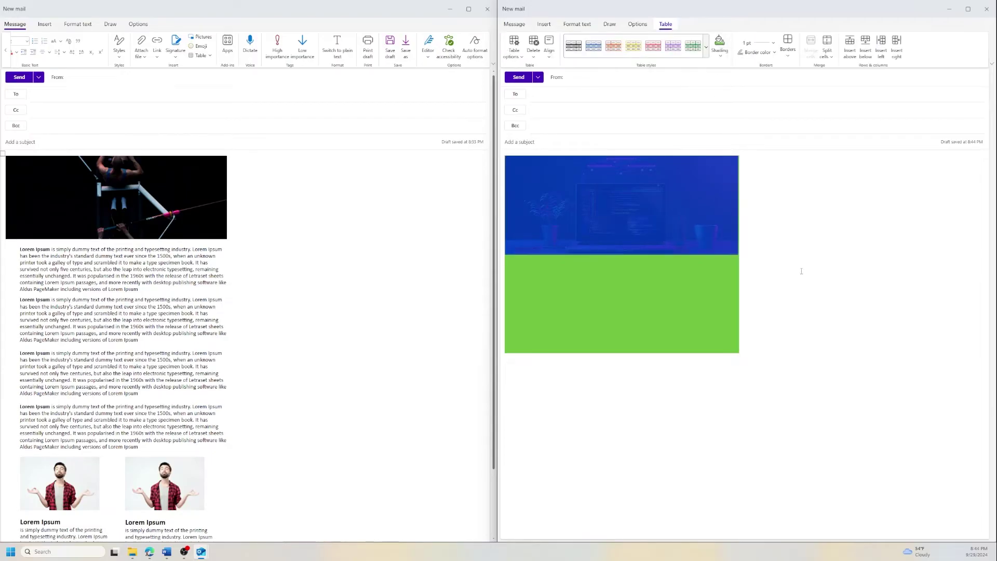
{"action": "left_click", "coordinate": [802, 271]}
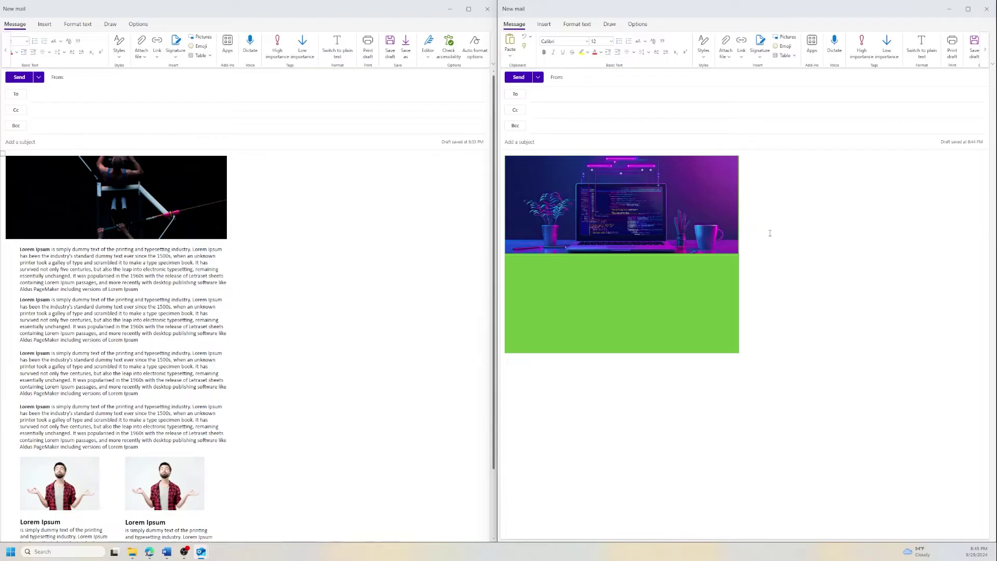
Step: Check which table options are available for the whole table, such as header row and banded rows
{"action": "left_click", "coordinate": [502, 154]}
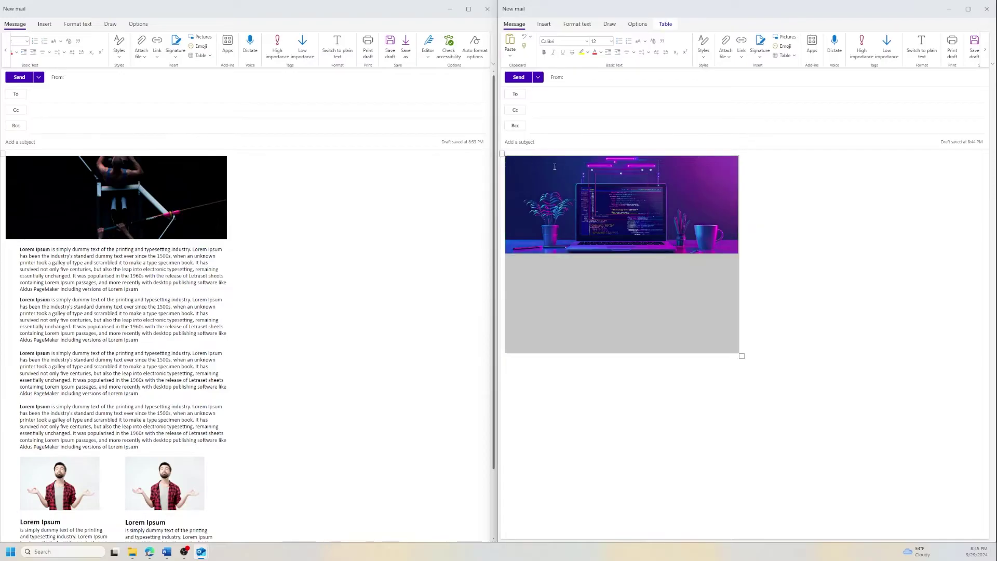
{"action": "left_click", "coordinate": [667, 25]}
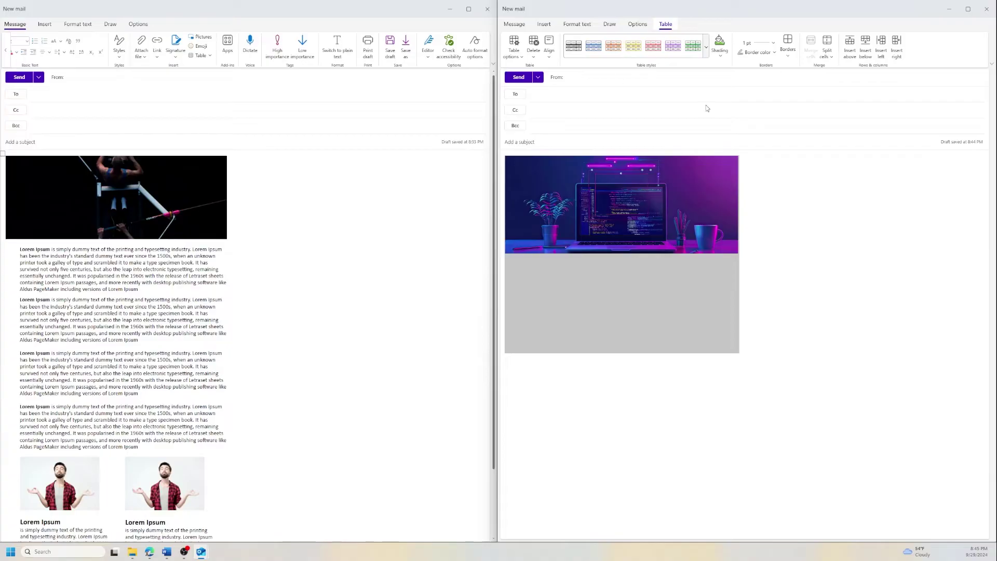
{"action": "left_click", "coordinate": [528, 56]}
{"action": "left_click", "coordinate": [520, 59]}
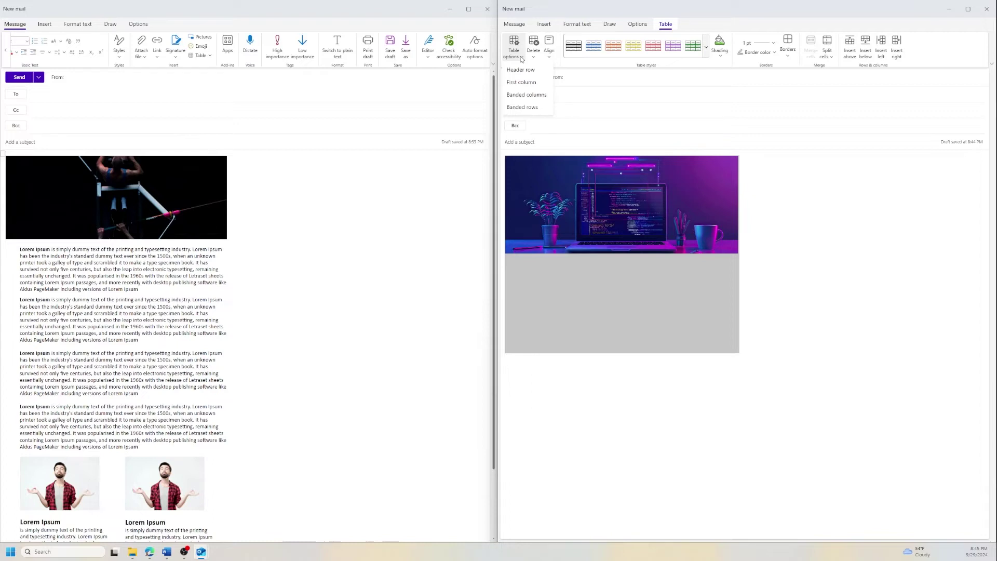
{"action": "left_click", "coordinate": [756, 276]}
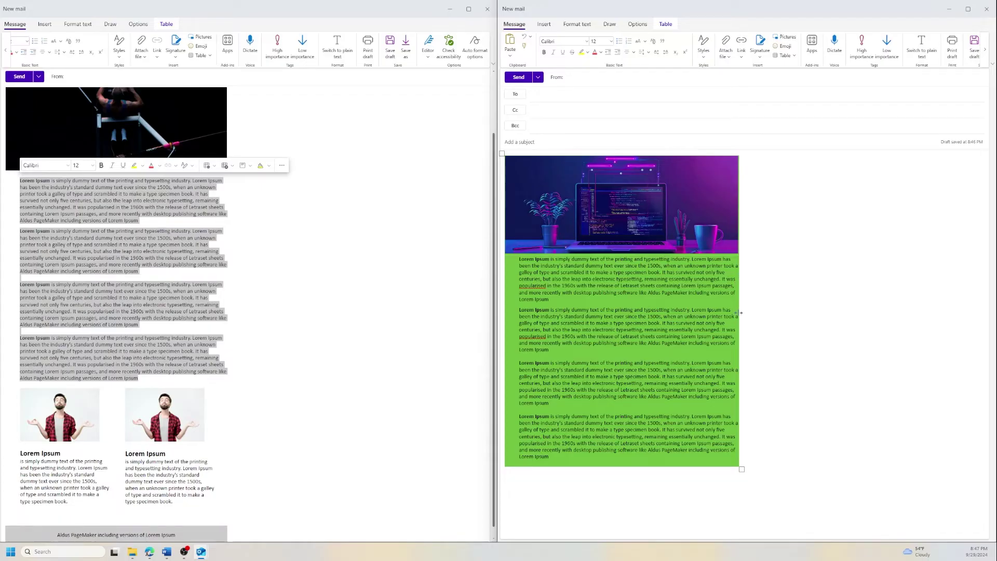
Step: Set the whole table's shading to no color
{"action": "left_click", "coordinate": [502, 153]}
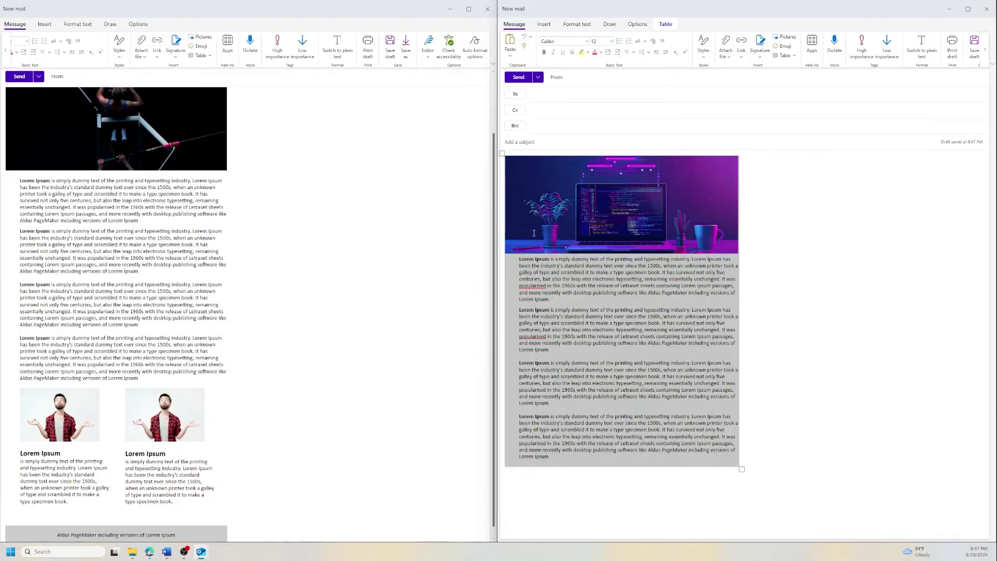
{"action": "left_click", "coordinate": [648, 26]}
{"action": "left_click", "coordinate": [665, 25]}
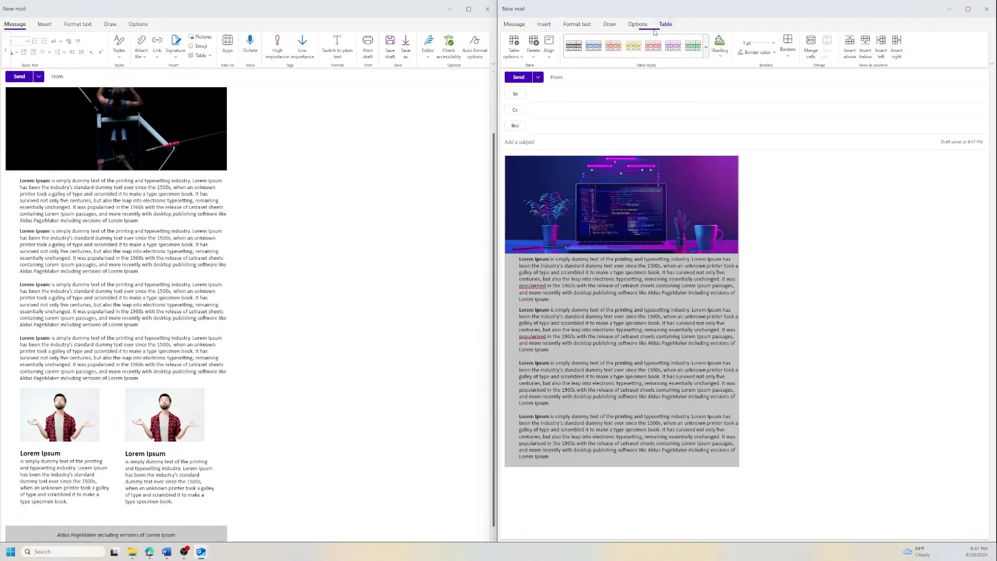
{"action": "left_click", "coordinate": [720, 55]}
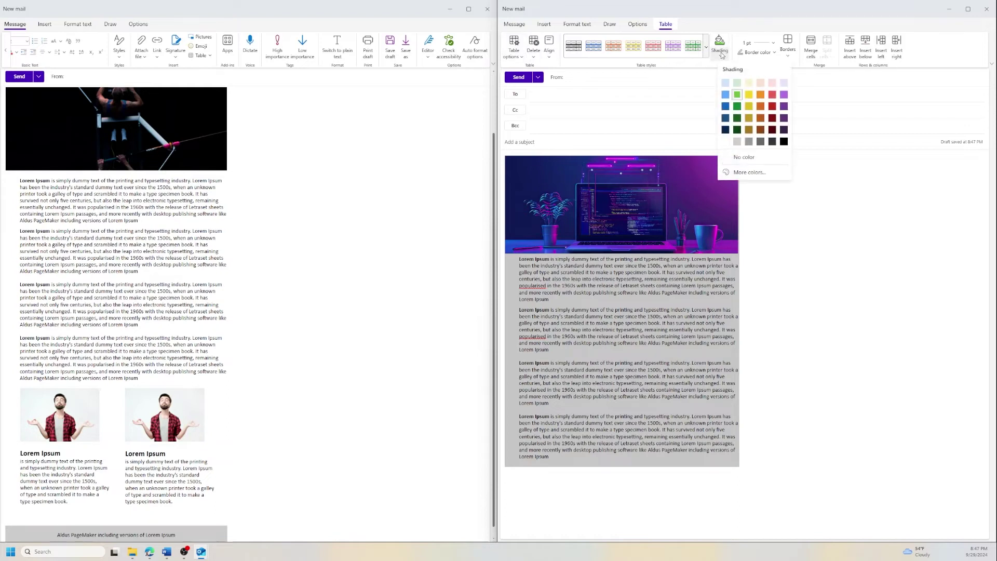
{"action": "left_click", "coordinate": [743, 156]}
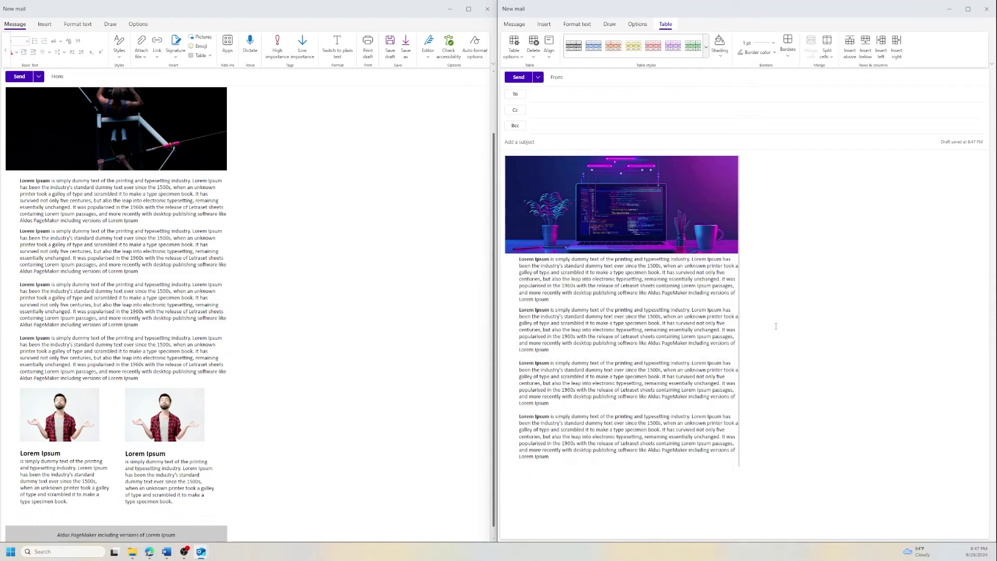
Step: Add a blank line above the first Lorem Ipsum paragraph under the banner
{"action": "left_click", "coordinate": [646, 342]}
{"action": "left_click", "coordinate": [520, 259]}
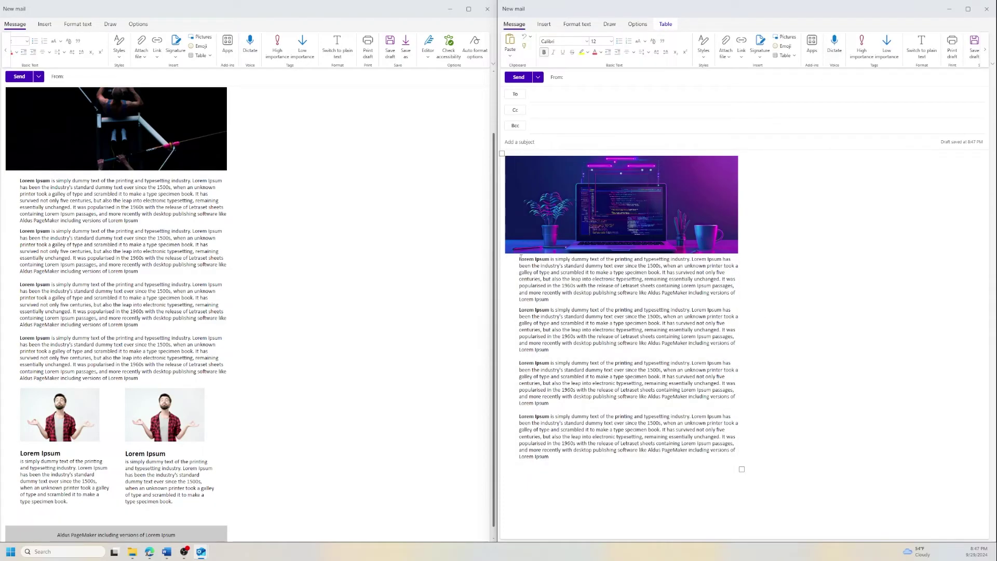
{"action": "key", "text": "Return"}
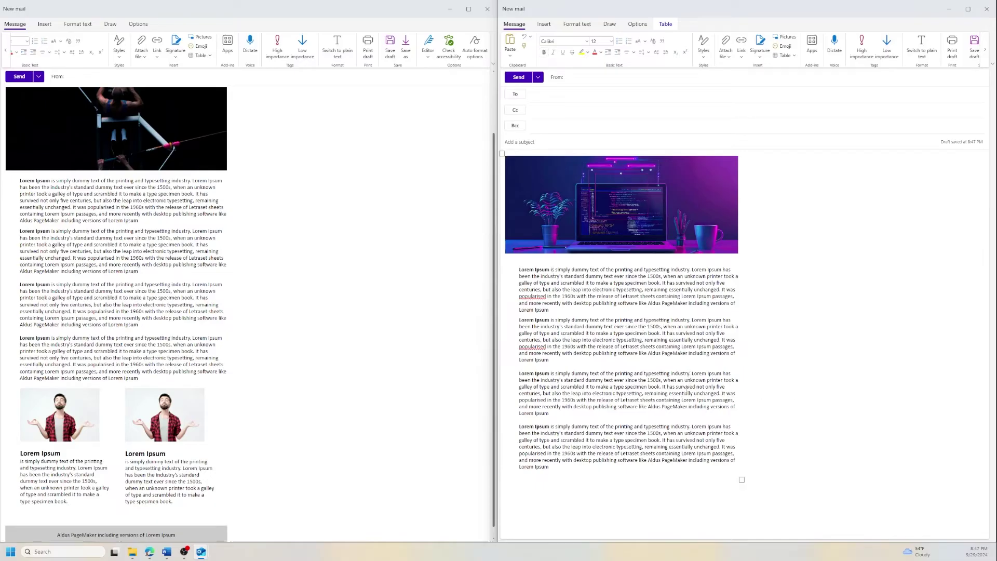
Step: Insert a new table row below the row containing the four Lorem Ipsum paragraphs
{"action": "left_click", "coordinate": [567, 469]}
{"action": "left_click", "coordinate": [558, 474]}
{"action": "left_click", "coordinate": [665, 25]}
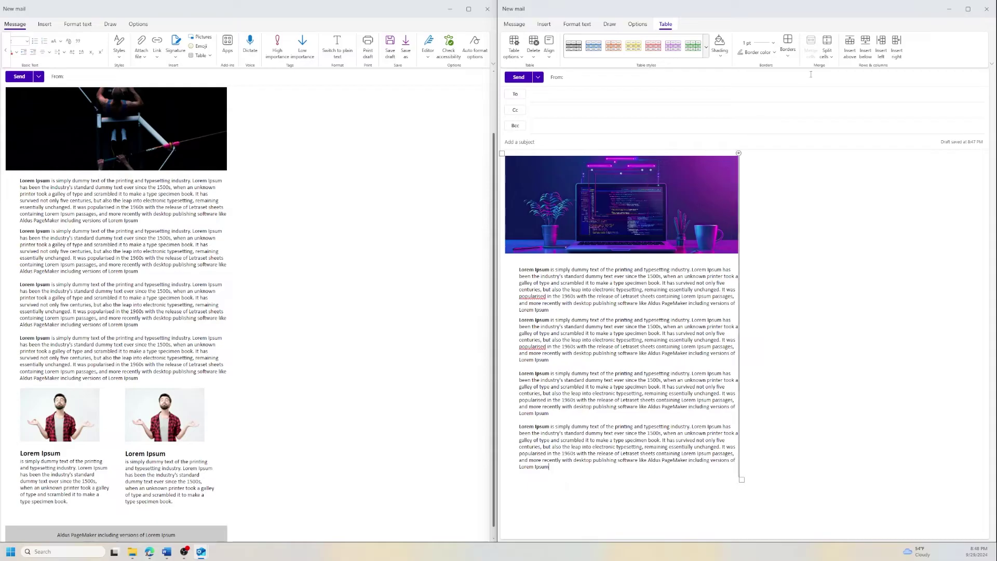
{"action": "left_click", "coordinate": [865, 51]}
{"action": "scroll", "coordinate": [675, 363], "scroll_direction": "down", "scroll_amount": 2}
{"action": "left_click", "coordinate": [584, 486]}
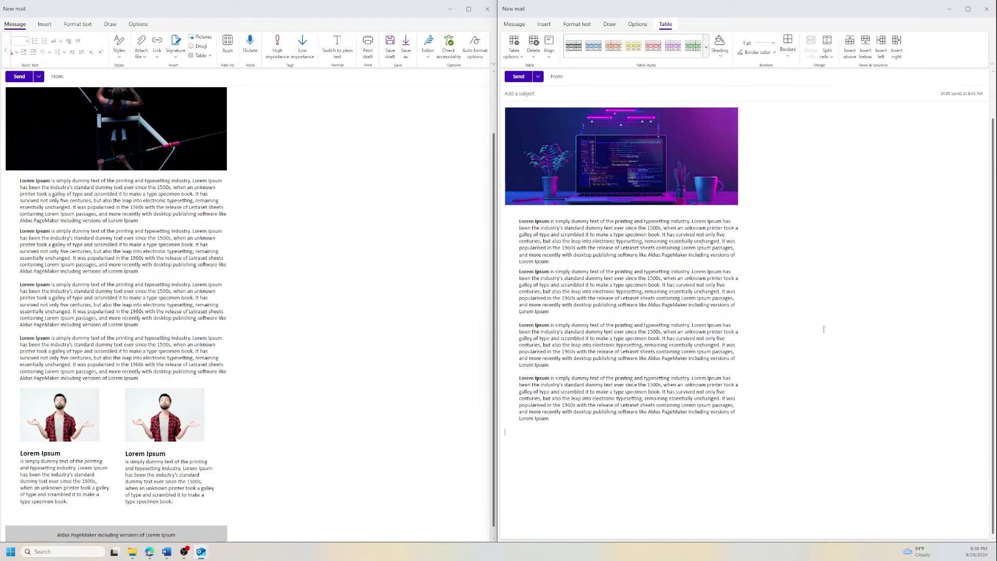
{"action": "left_click", "coordinate": [531, 151]}
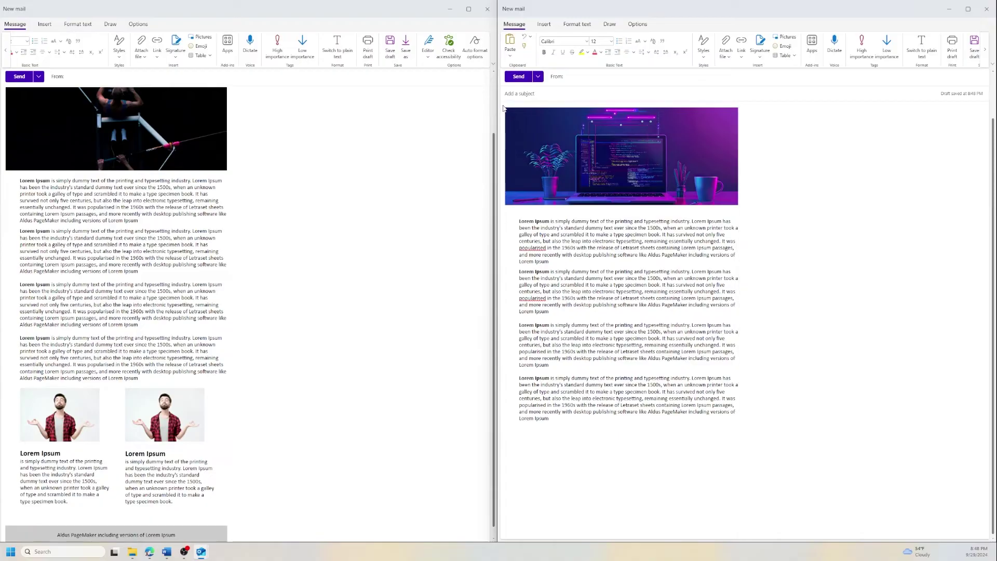
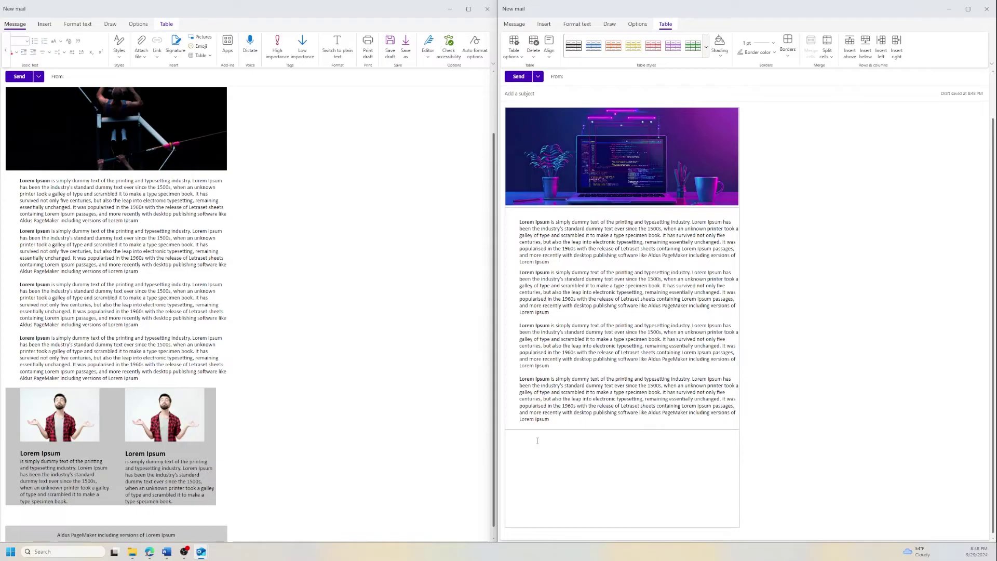
Step: Insert a nested table with two columns and one row inside the new bottom row
{"action": "left_click", "coordinate": [548, 480]}
{"action": "left_click", "coordinate": [514, 24]}
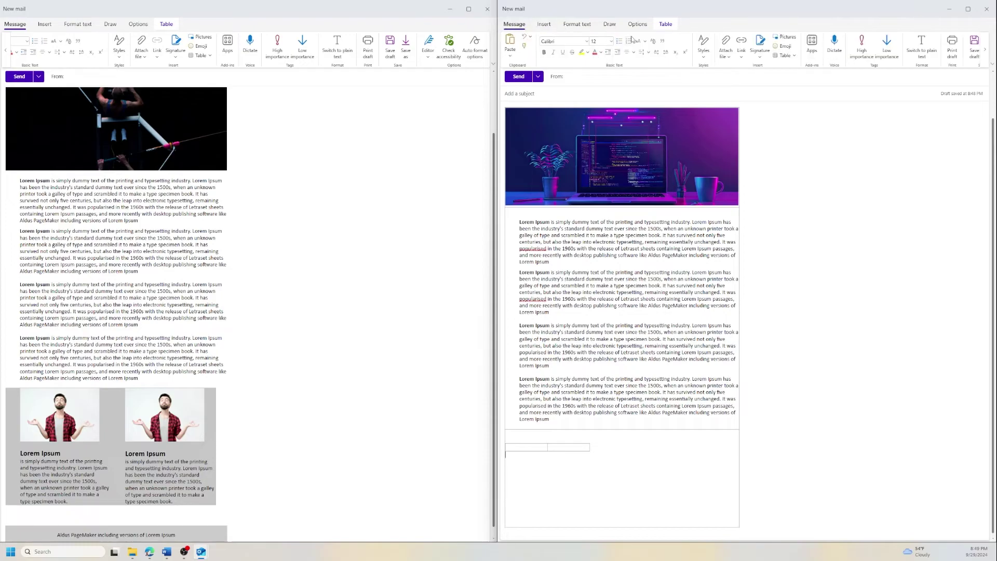
{"action": "left_click", "coordinate": [666, 24]}
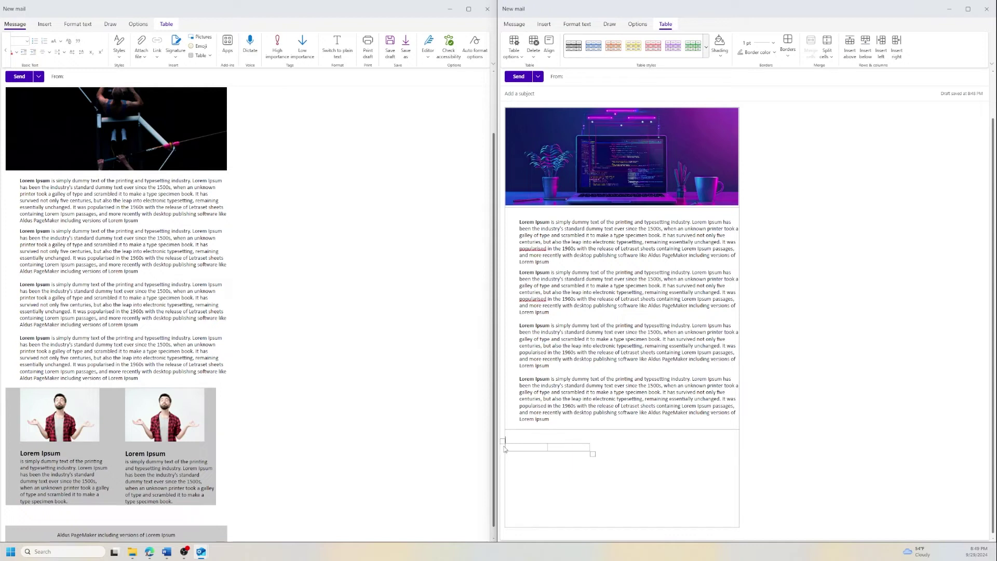
Step: Enlarge the nested table to nearly the full row width and center it within the row
{"action": "left_click_drag", "start_coordinate": [592, 453], "coordinate": [724, 476]}
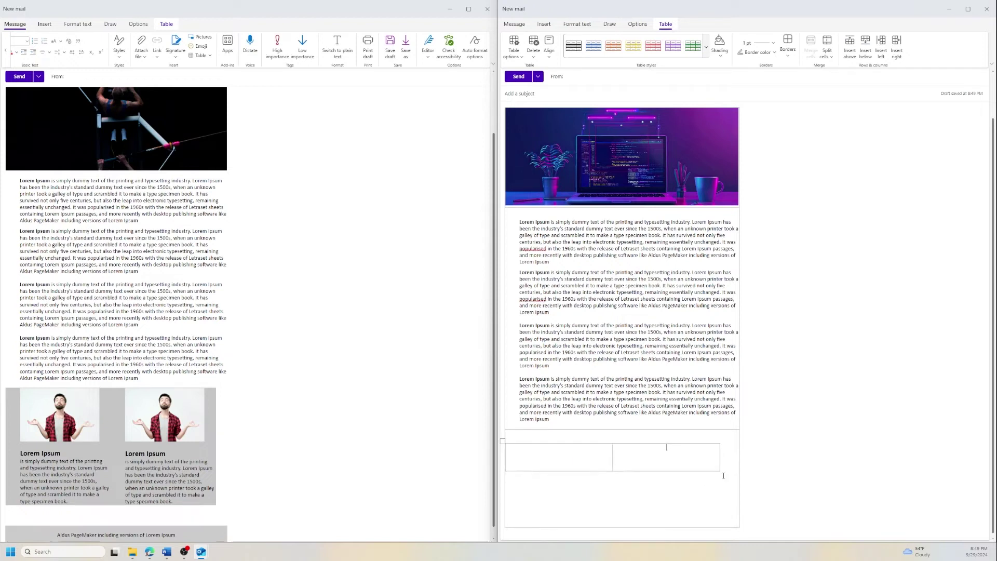
{"action": "left_click", "coordinate": [695, 484]}
{"action": "left_click", "coordinate": [652, 505]}
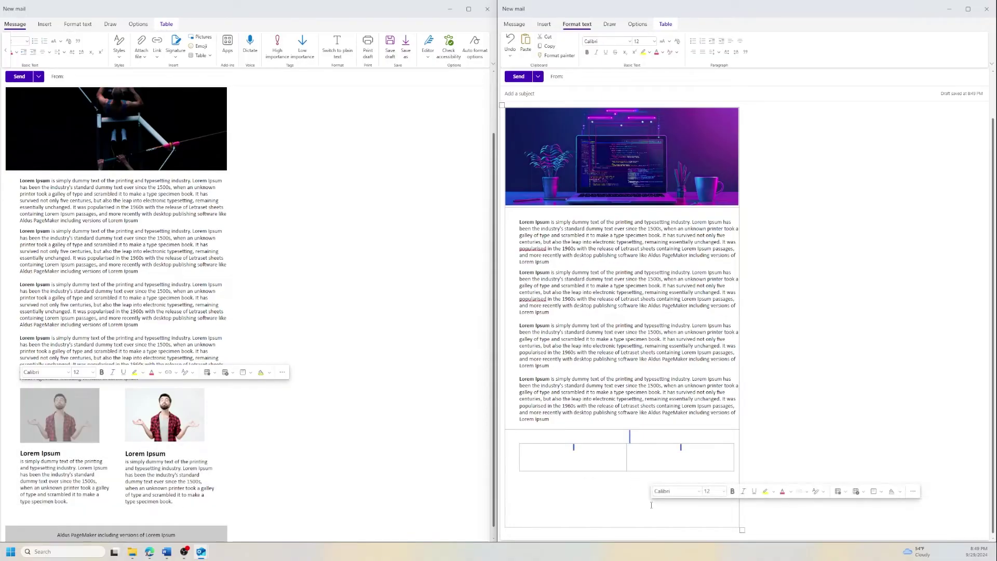
Step: Paste the example draft's picture of the shrugging man into both cells of the nested table
{"action": "left_click", "coordinate": [650, 474]}
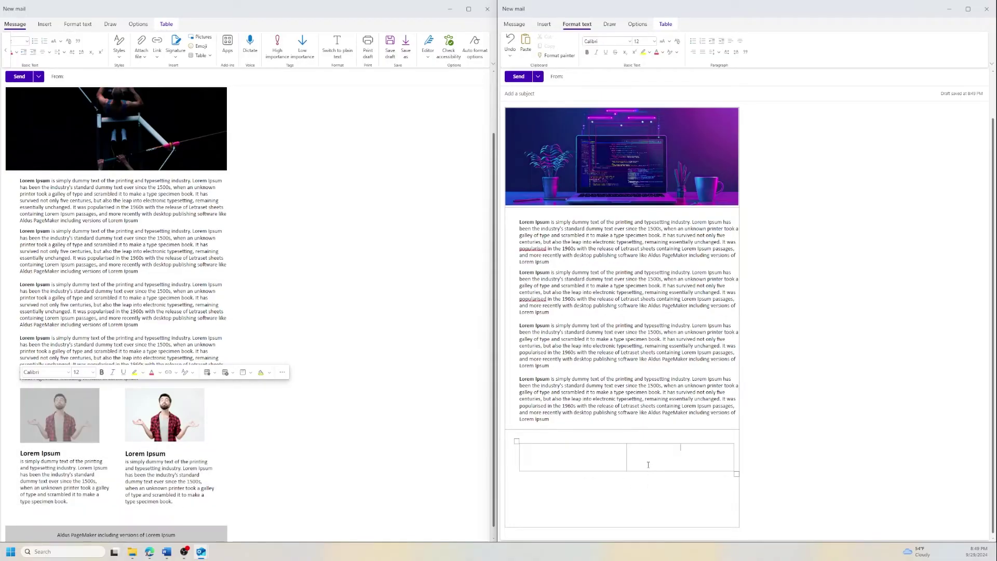
{"action": "key", "text": "ctrl+v"}
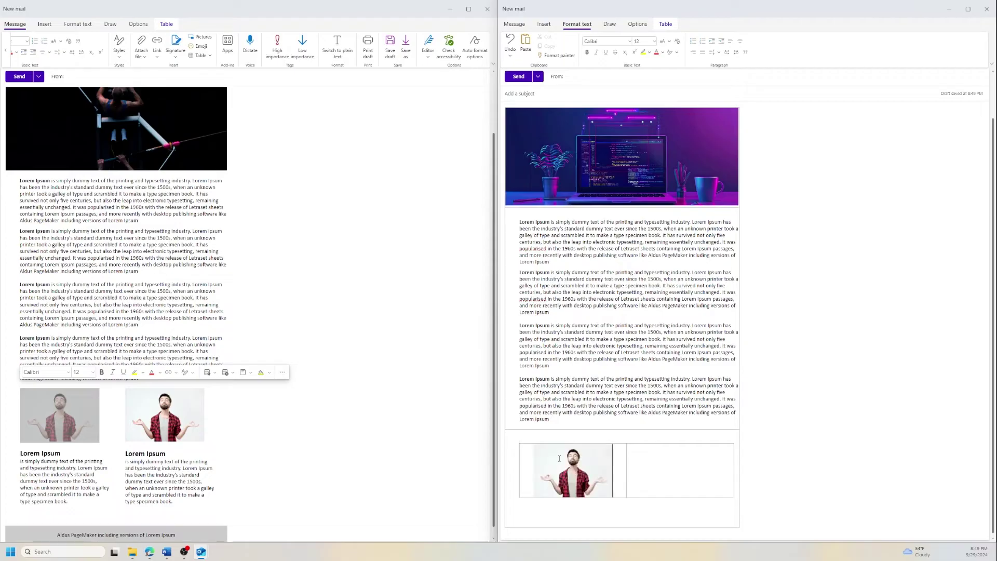
{"action": "left_click", "coordinate": [687, 469]}
{"action": "key", "text": "ctrl+v"}
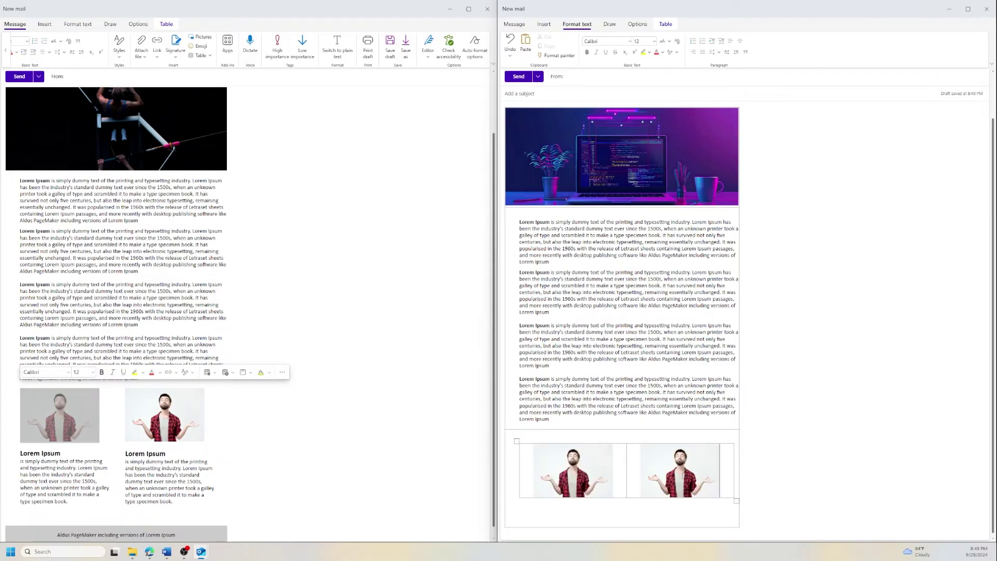
Step: Insert a row below the two pictures in the nested table
{"action": "left_click_drag", "start_coordinate": [720, 483], "coordinate": [529, 486]}
{"action": "left_click", "coordinate": [666, 25]}
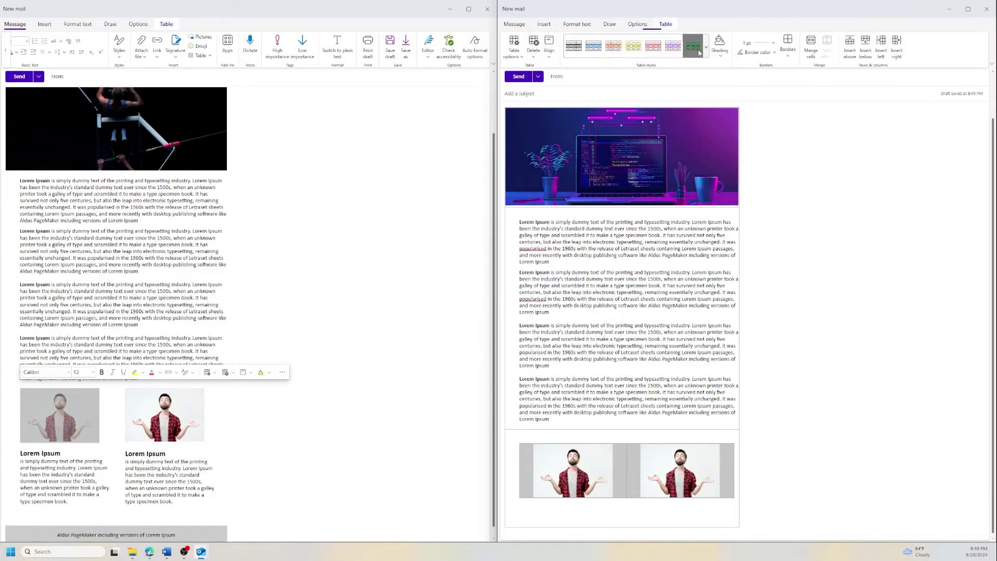
{"action": "left_click", "coordinate": [865, 54]}
Step: Copy the example draft's two Lorem Ipsum captions into the matching cells beneath the pictures
{"action": "left_click_drag", "start_coordinate": [20, 450], "coordinate": [68, 502]}
{"action": "key", "text": "ctrl+c"}
{"action": "left_click", "coordinate": [560, 503]}
{"action": "key", "text": "ctrl+v"}
{"action": "left_click_drag", "start_coordinate": [125, 453], "coordinate": [172, 502]}
{"action": "key", "text": "ctrl+c"}
{"action": "left_click", "coordinate": [680, 499]}
{"action": "key", "text": "ctrl+v"}
Step: Left-align the caption under the first picture and indent its Lorem Ipsum heading to line up with the text below it
{"action": "left_click", "coordinate": [564, 471]}
{"action": "key", "text": "Delete"}
{"action": "key", "text": "ctrl+e"}
{"action": "left_click_drag", "start_coordinate": [571, 522], "coordinate": [559, 475]}
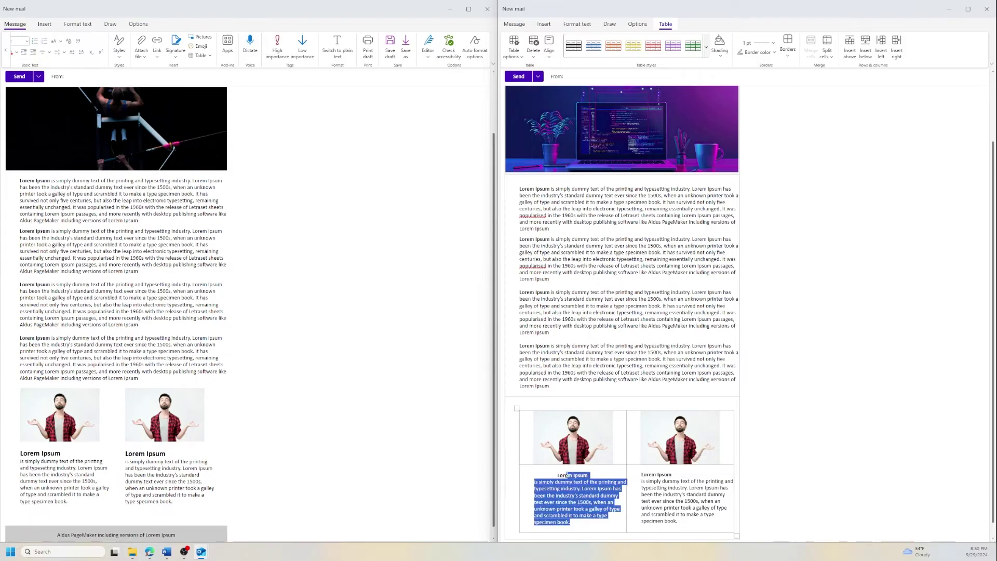
{"action": "left_click", "coordinate": [577, 24]}
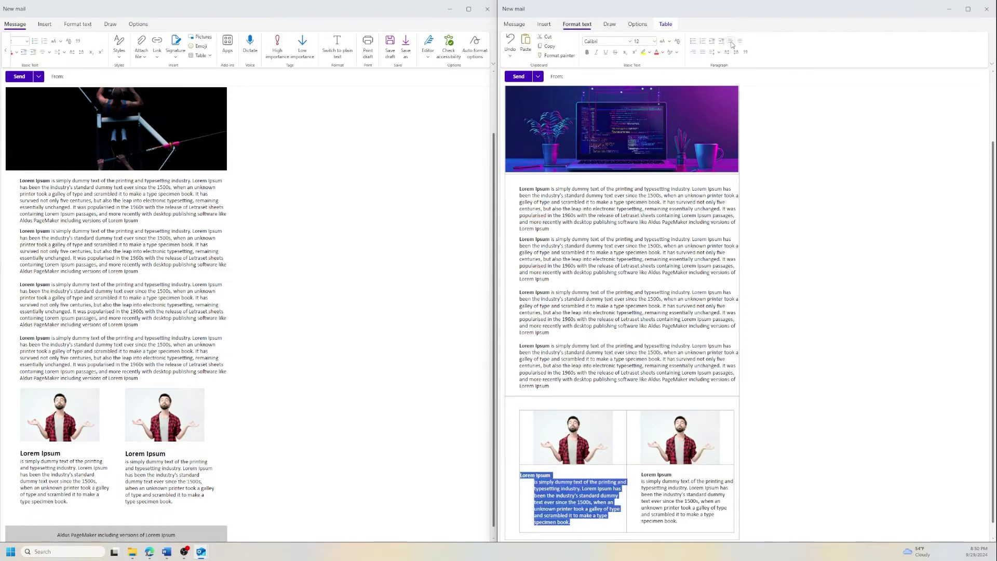
{"action": "left_click", "coordinate": [702, 52]}
{"action": "left_click", "coordinate": [535, 475]}
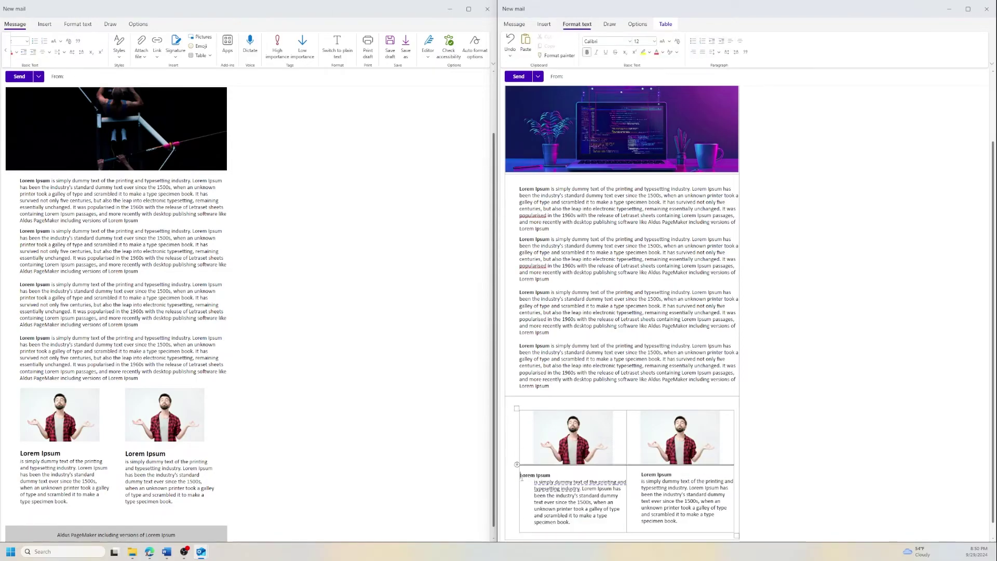
{"action": "left_click", "coordinate": [722, 41]}
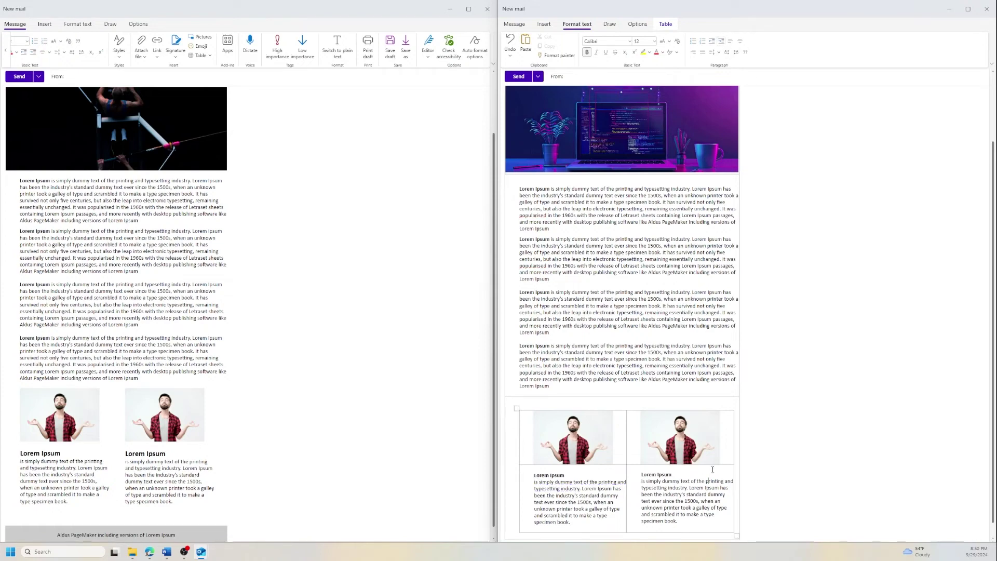
Step: Remove all borders from the nested table holding the two pictures and captions
{"action": "scroll", "coordinate": [712, 475], "scroll_direction": "down", "scroll_amount": 1}
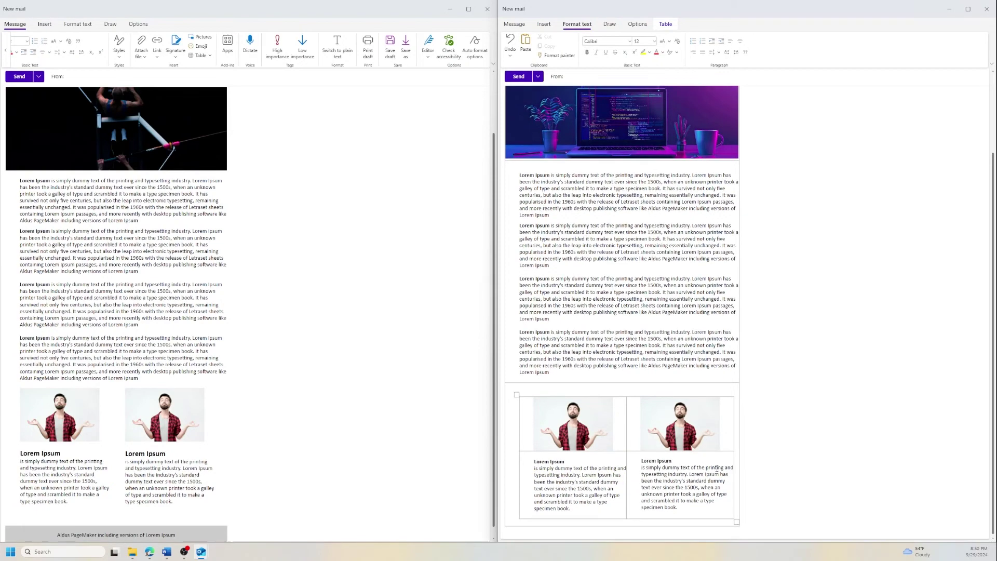
{"action": "left_click", "coordinate": [517, 395]}
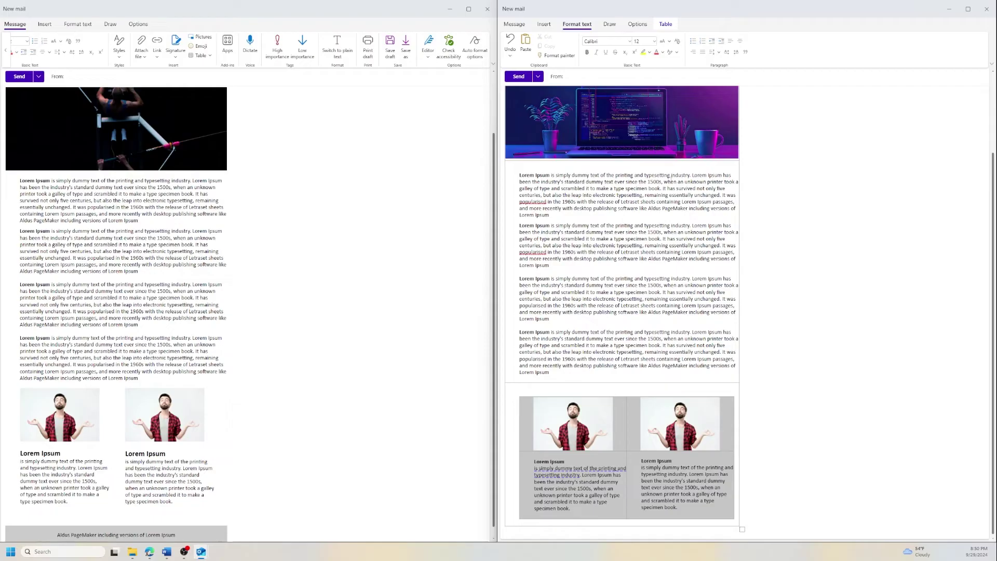
{"action": "mouse_move", "coordinate": [622, 397]}
{"action": "left_click", "coordinate": [660, 473]}
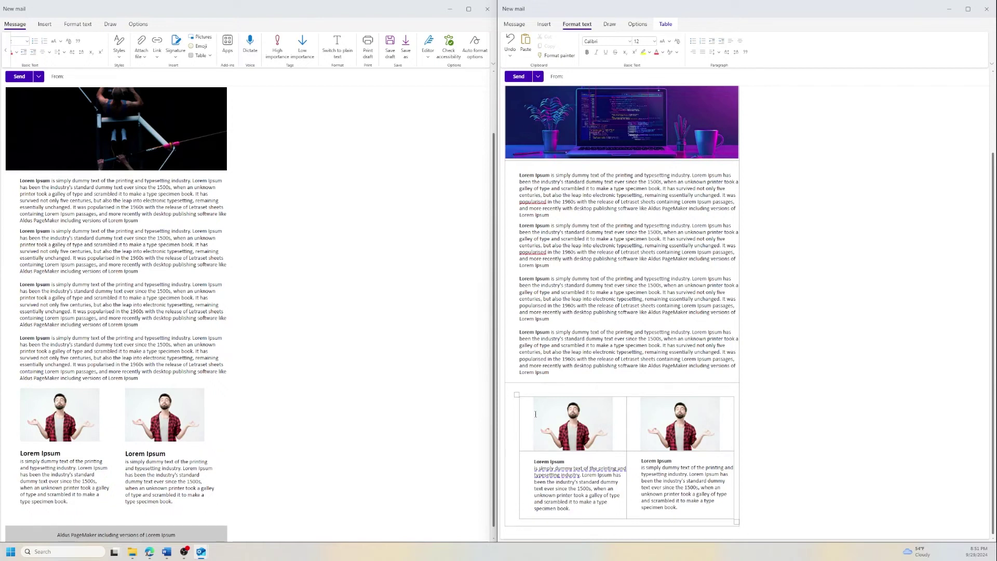
{"action": "left_click", "coordinate": [704, 480]}
{"action": "left_click", "coordinate": [518, 395]}
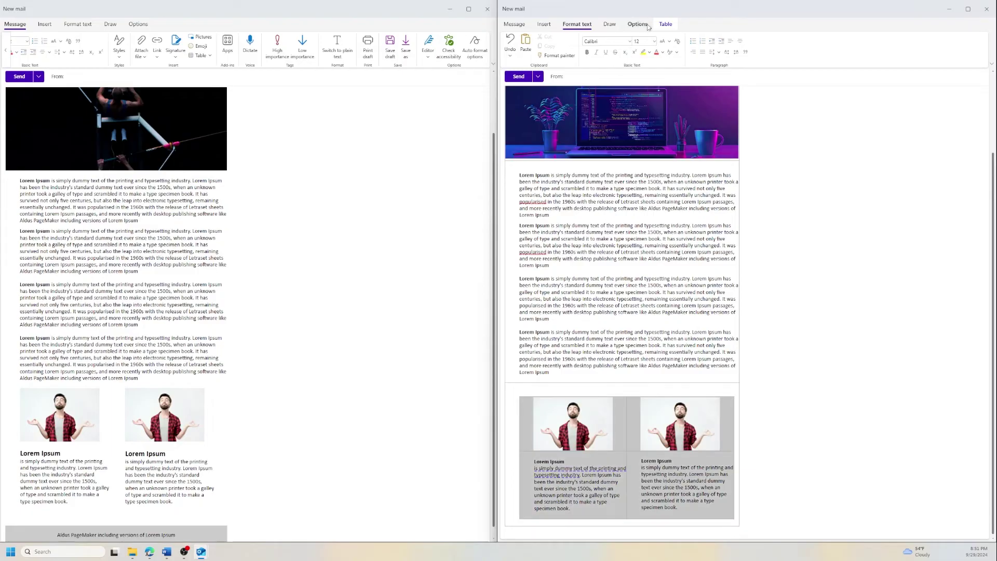
{"action": "left_click", "coordinate": [665, 25]}
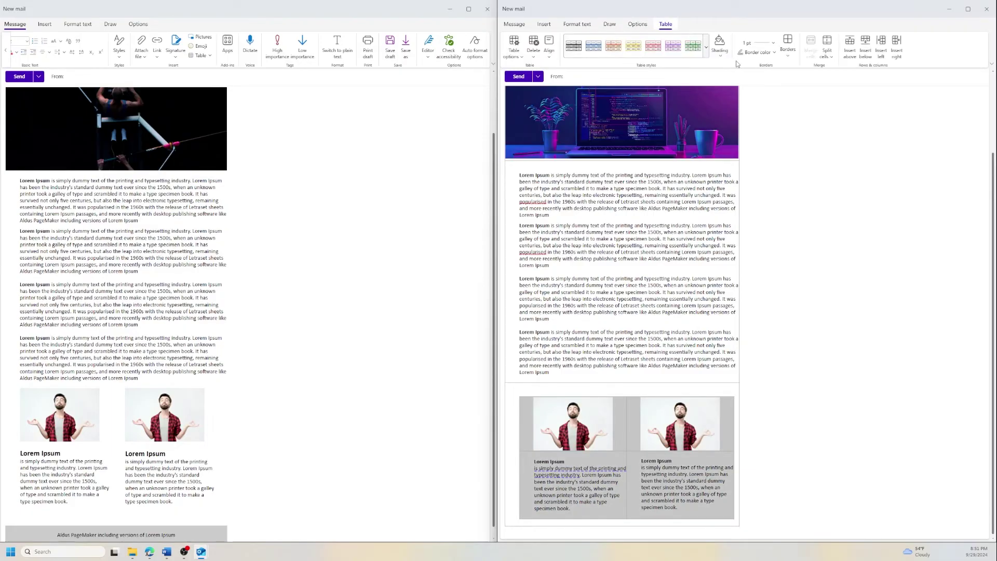
{"action": "left_click", "coordinate": [787, 57]}
{"action": "left_click", "coordinate": [786, 121]}
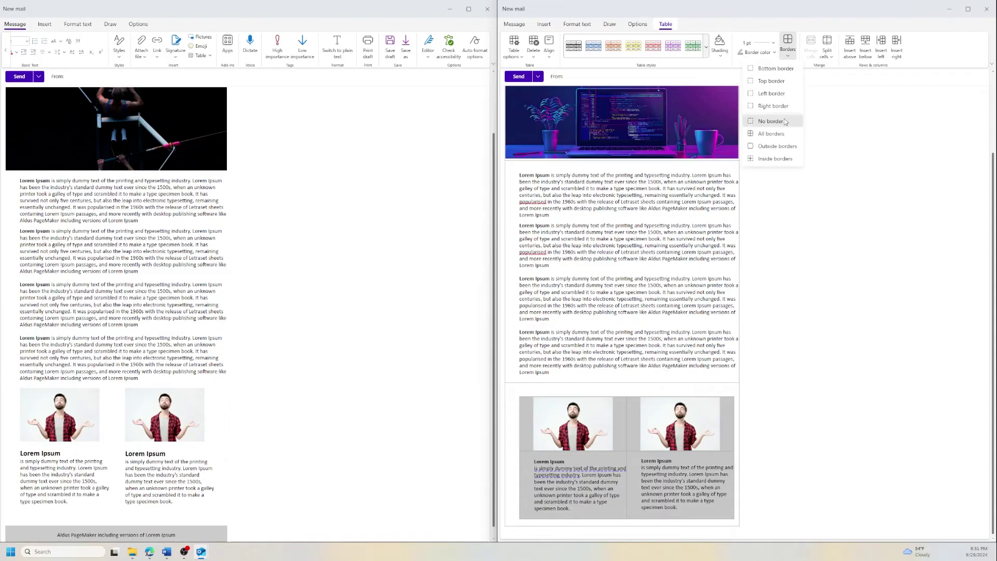
{"action": "left_click", "coordinate": [697, 402]}
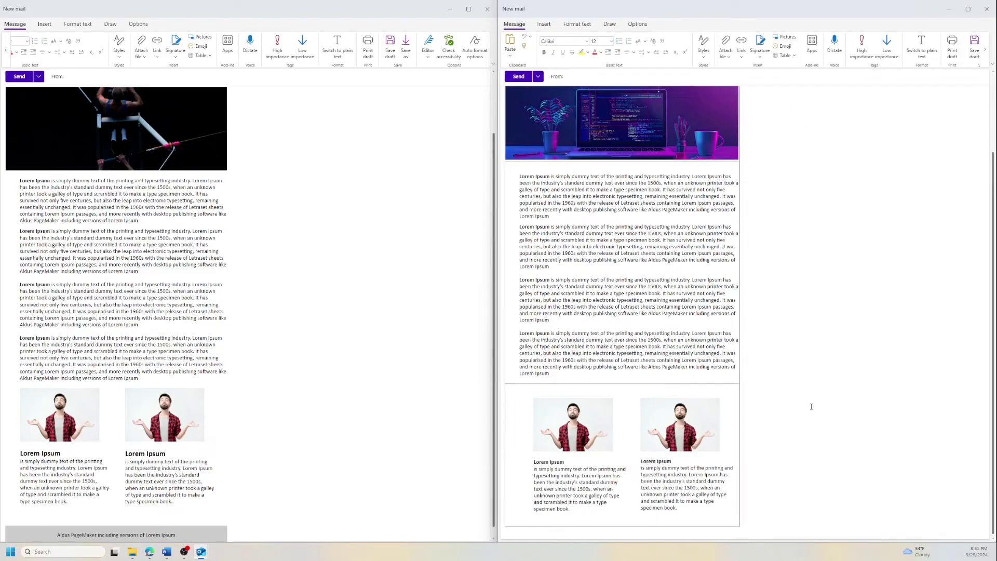
Step: Try to insert a row beneath the two captions in the nested table
{"action": "left_click", "coordinate": [645, 334]}
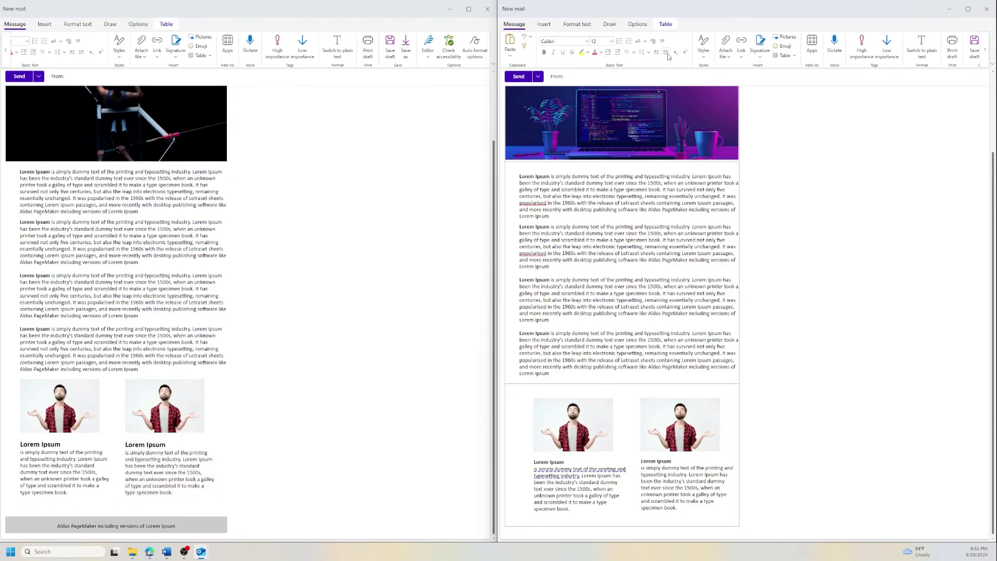
{"action": "left_click", "coordinate": [667, 24]}
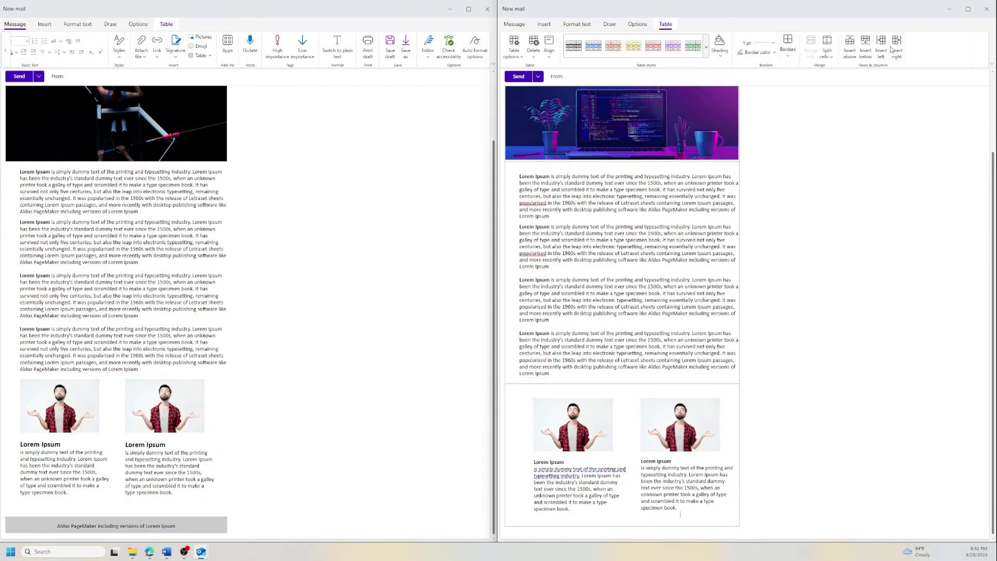
{"action": "left_click", "coordinate": [865, 46]}
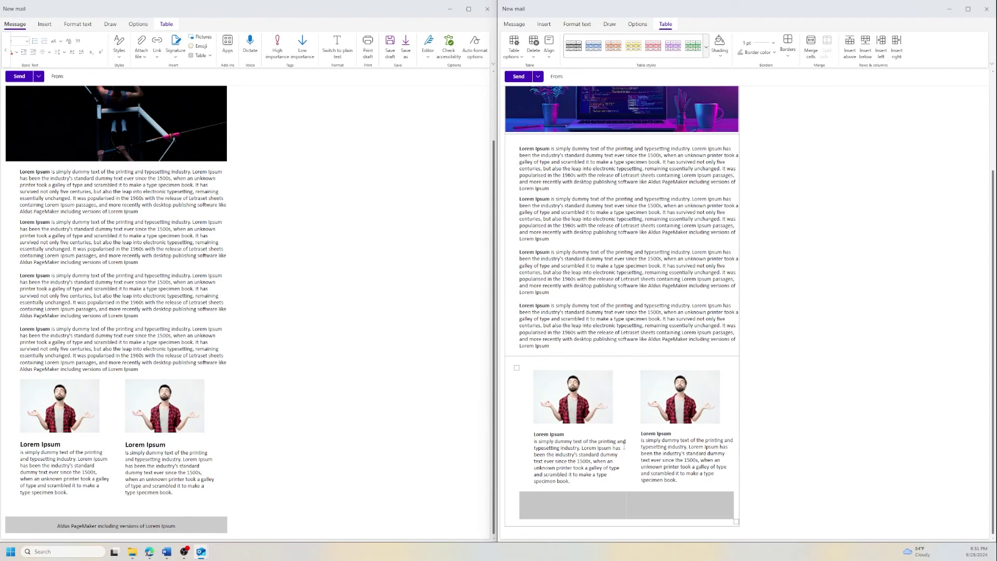
{"action": "key", "text": "ctrl+z"}
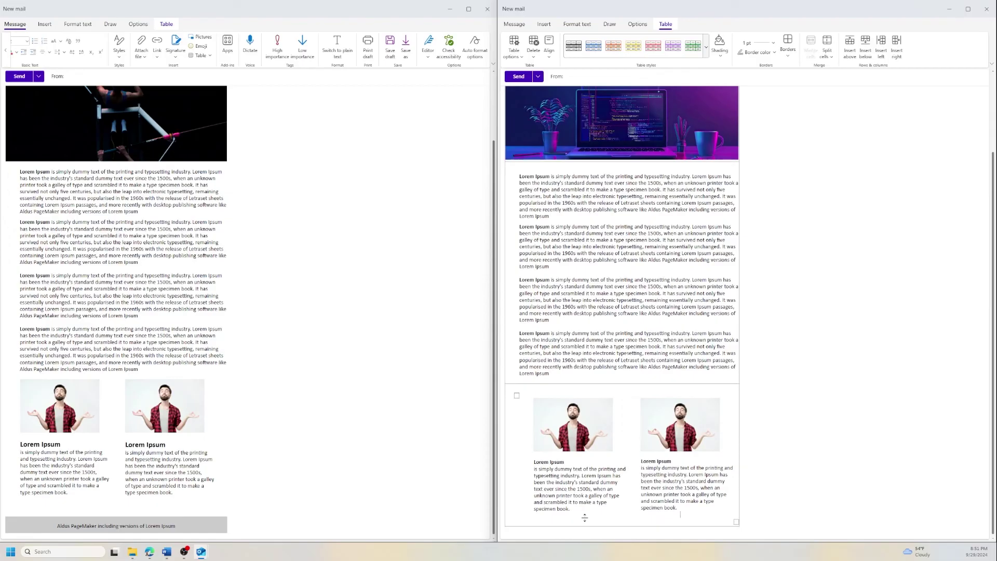
Step: Insert a main-table row below the two-picture section and reduce it to a thin footer strip
{"action": "left_click_drag", "start_coordinate": [584, 524], "coordinate": [584, 531]}
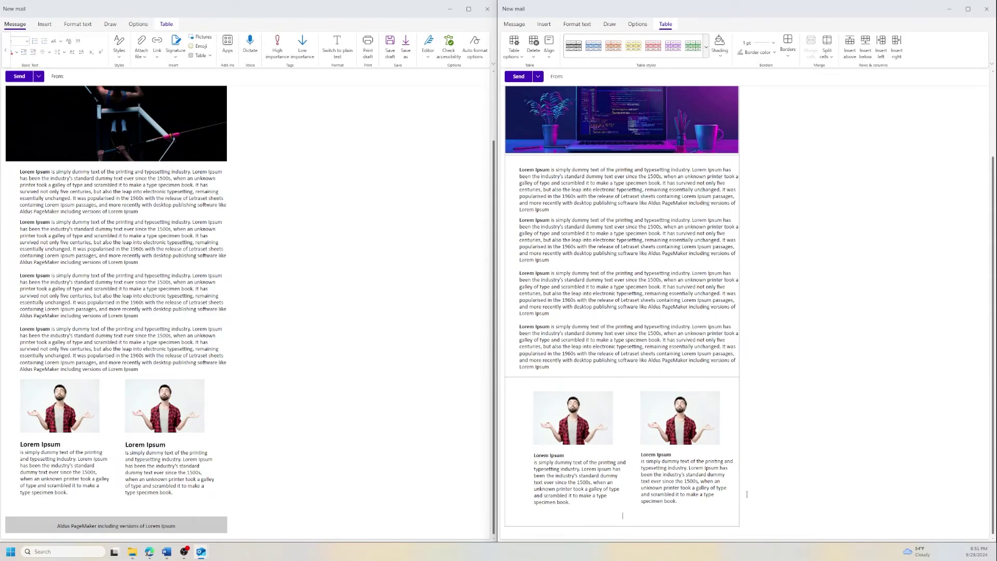
{"action": "left_click", "coordinate": [863, 48]}
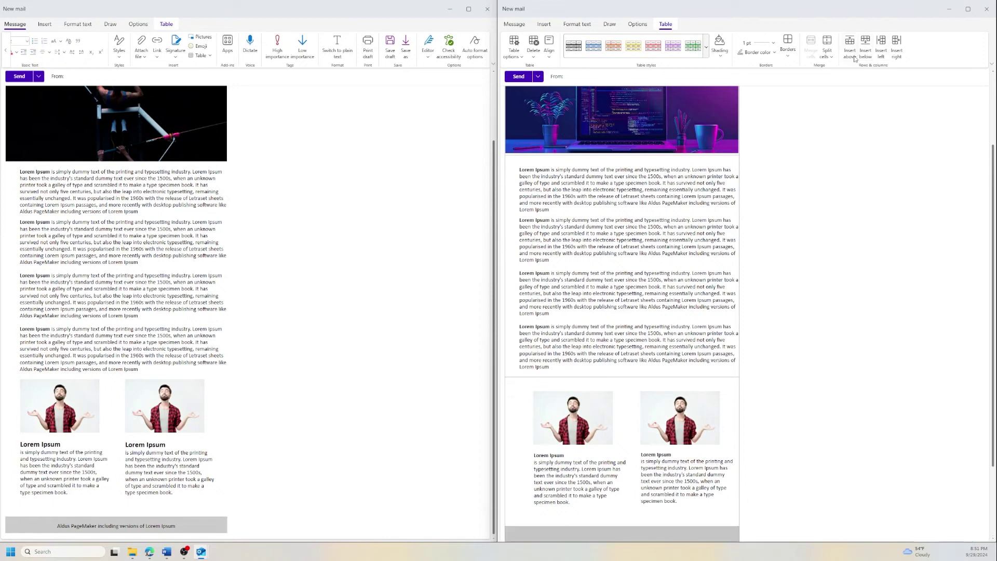
{"action": "left_click", "coordinate": [585, 517]}
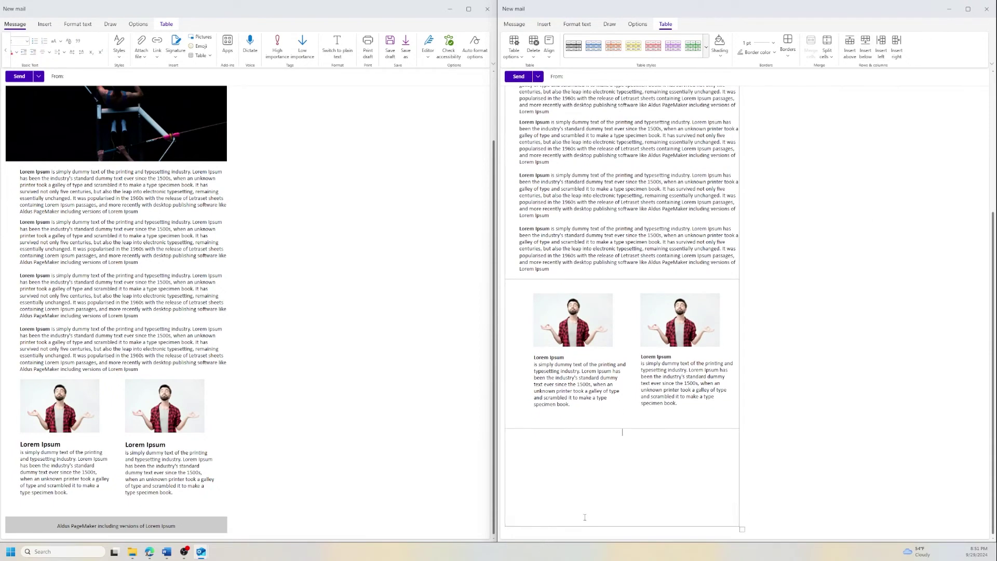
{"action": "left_click_drag", "start_coordinate": [580, 526], "coordinate": [601, 445]}
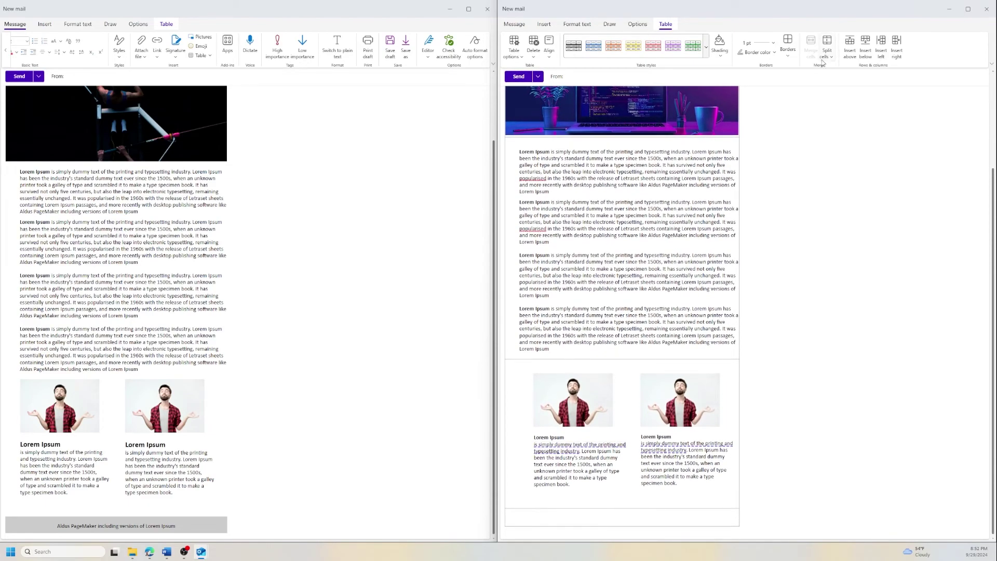
Step: Shade the footer row light gray and copy the example's footer text "Aldus PageMaker including versions of Lorem Ipsum" into it
{"action": "left_click", "coordinate": [720, 54]}
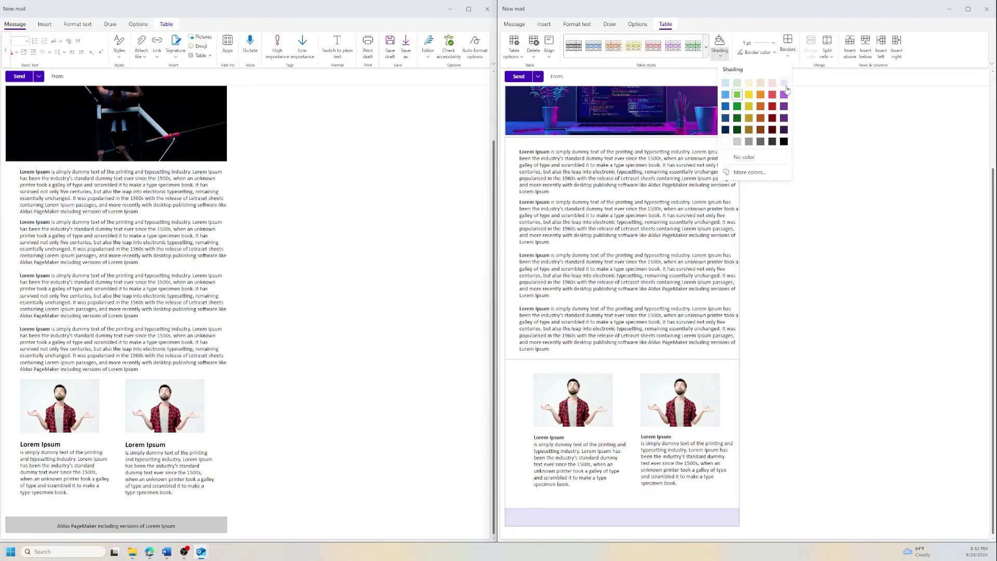
{"action": "left_click", "coordinate": [737, 151]}
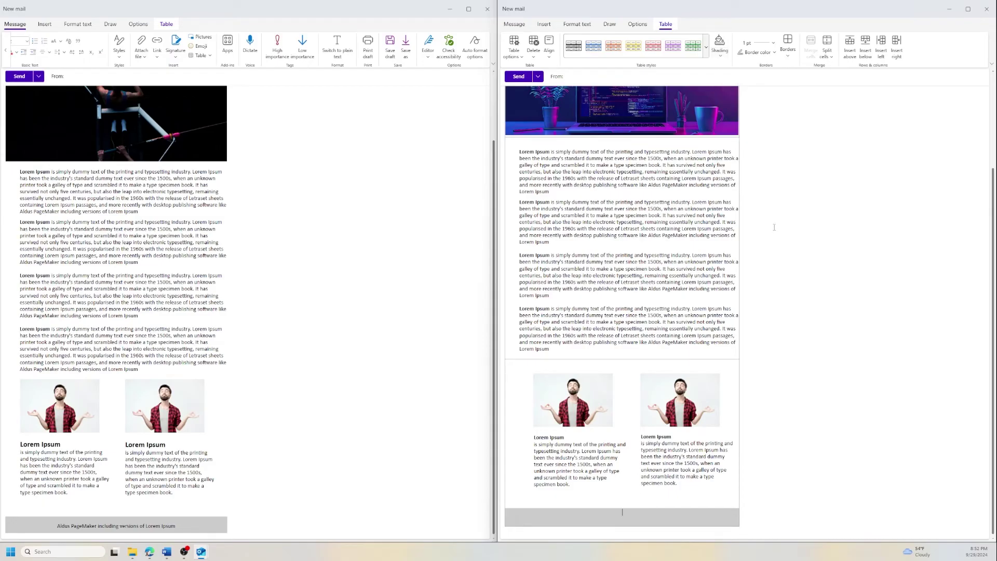
{"action": "left_click", "coordinate": [230, 535]}
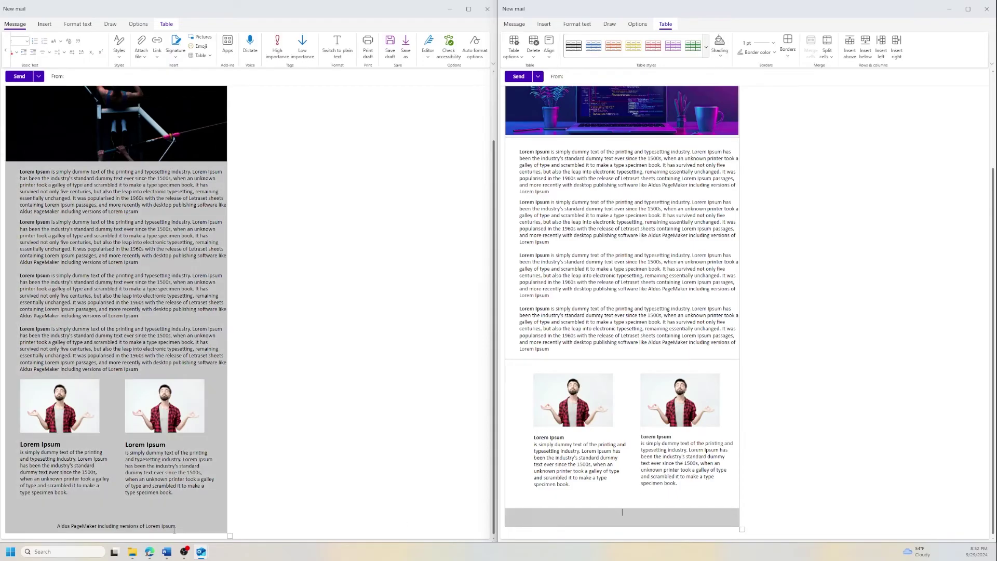
{"action": "left_click_drag", "start_coordinate": [177, 535], "coordinate": [57, 526]}
{"action": "key", "text": "ctrl+c"}
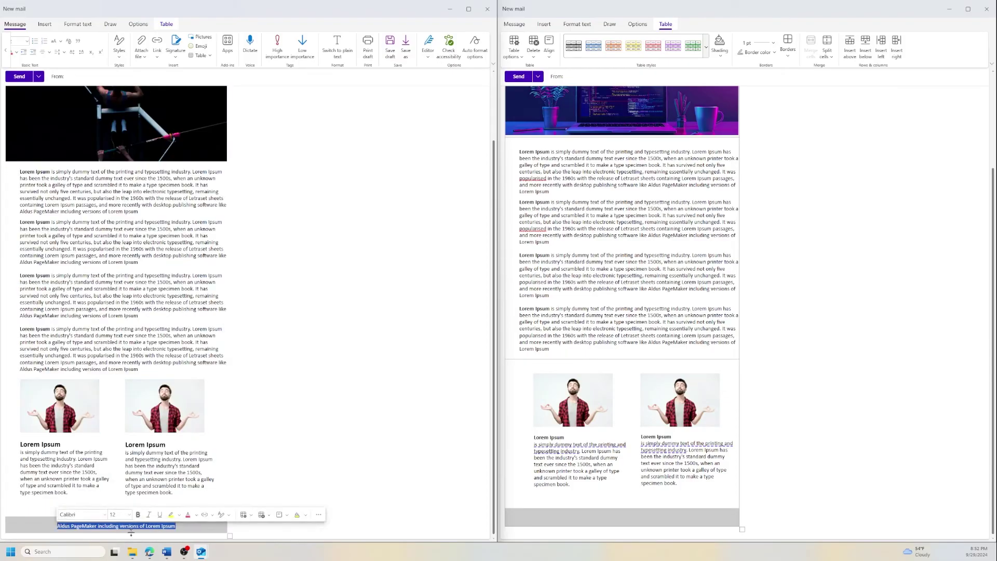
{"action": "left_click", "coordinate": [634, 527]}
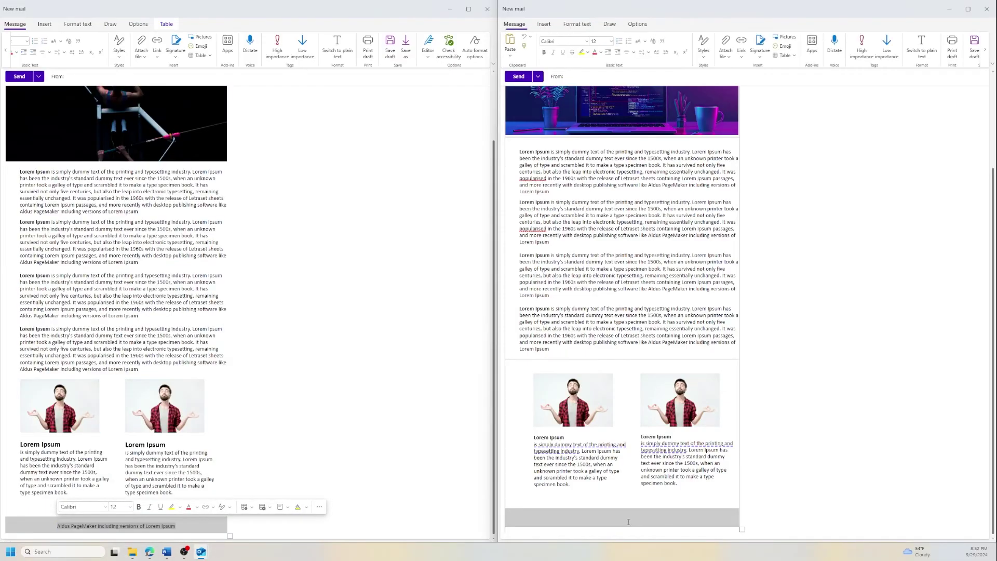
{"action": "key", "text": "ctrl+v"}
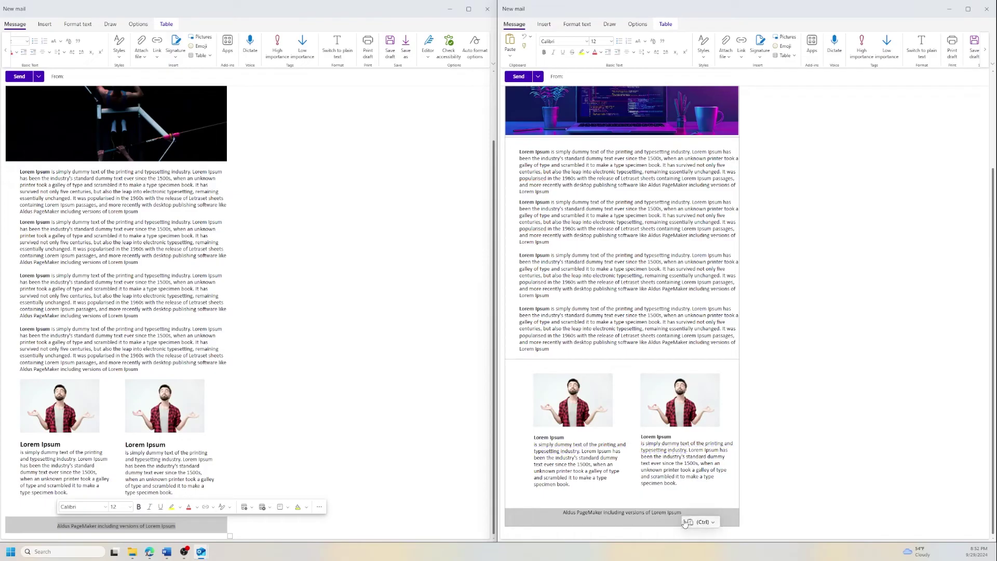
Step: Center the footer text both horizontally and vertically within its gray row
{"action": "left_click_drag", "start_coordinate": [691, 514], "coordinate": [542, 516]}
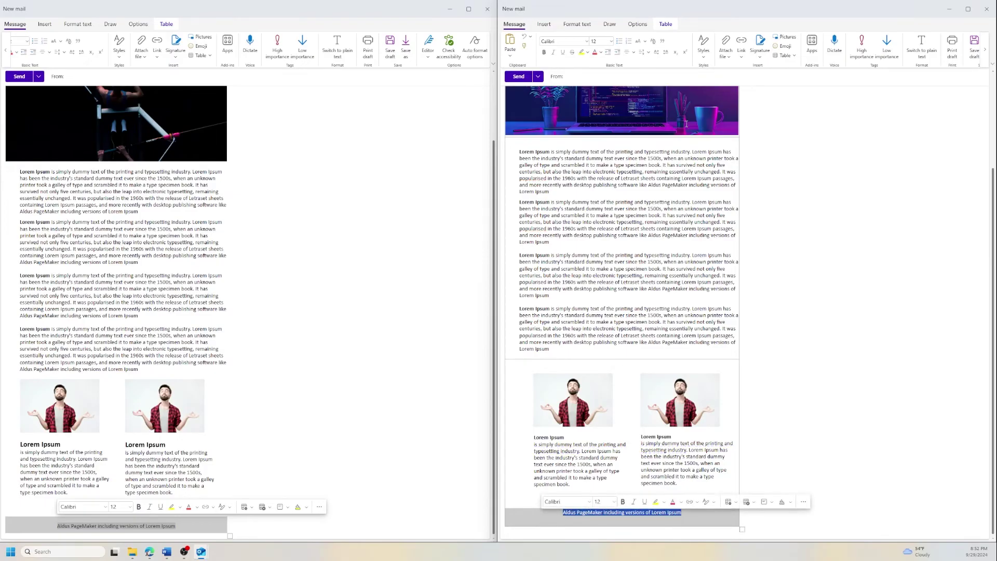
{"action": "left_click", "coordinate": [673, 24]}
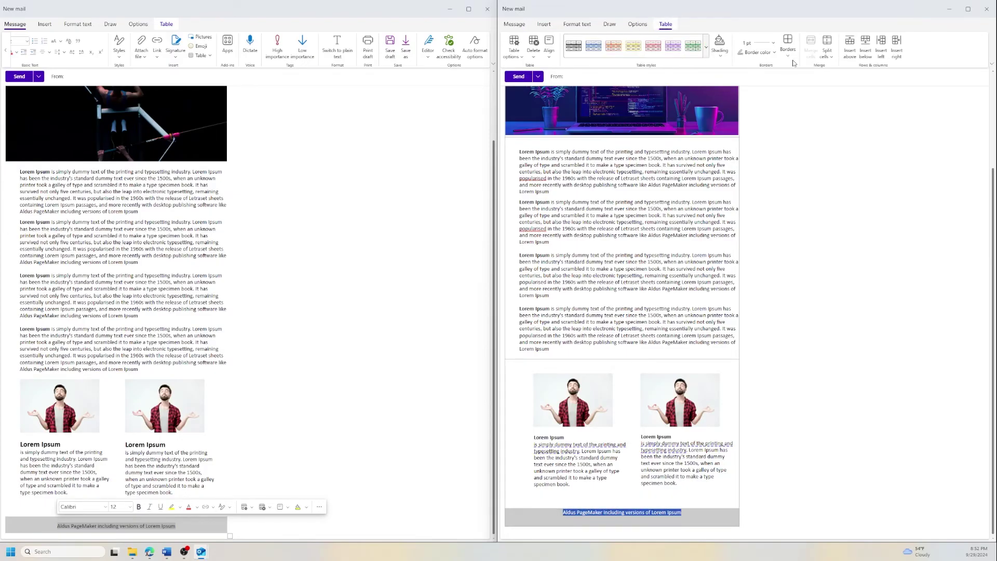
{"action": "left_click", "coordinate": [545, 55]}
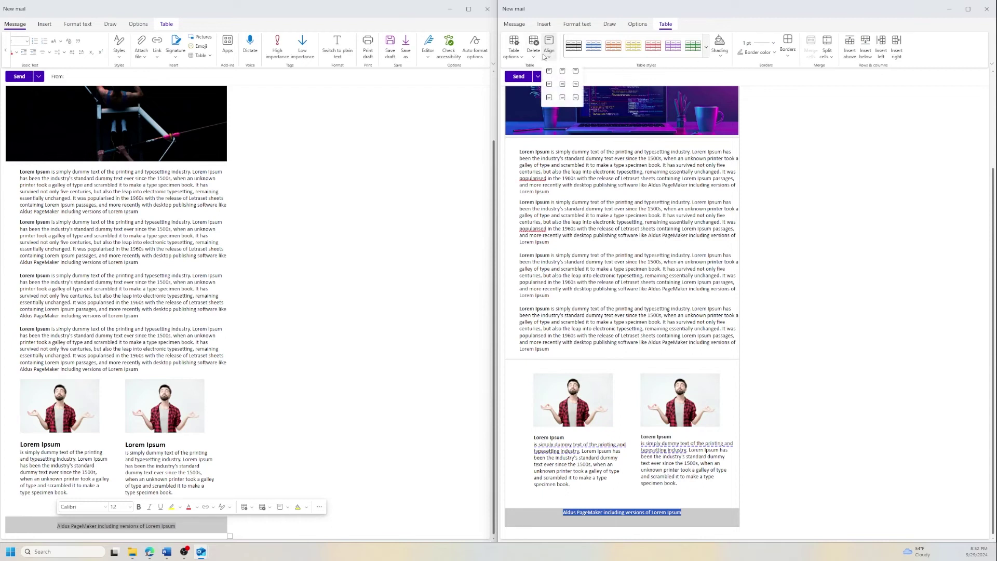
{"action": "left_click", "coordinate": [563, 85]}
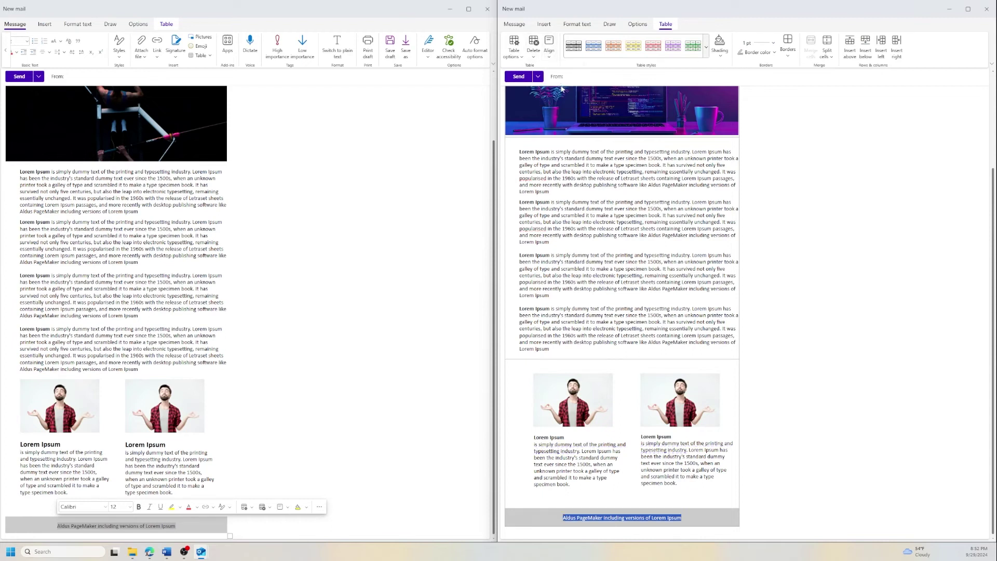
{"action": "left_click", "coordinate": [786, 310]}
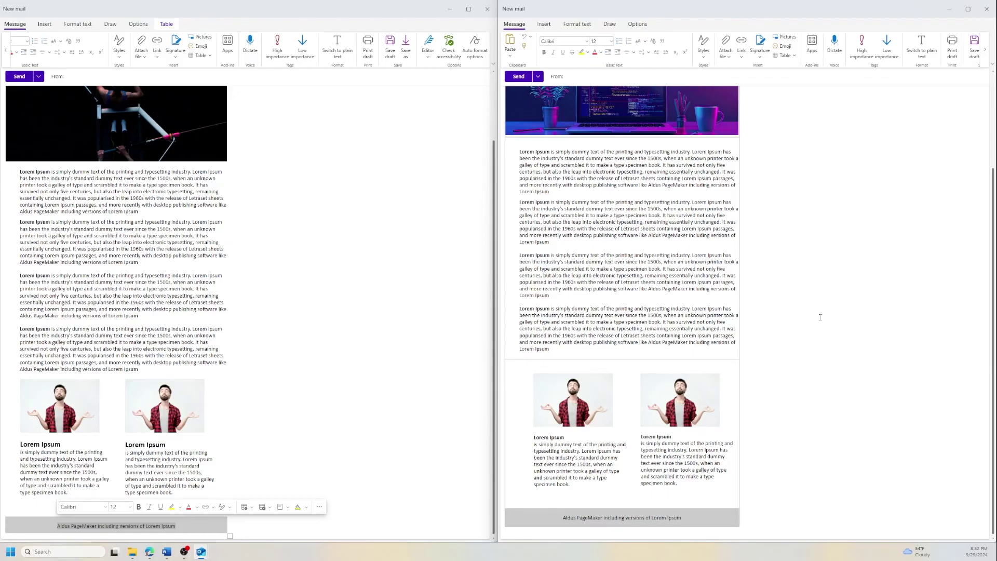
Step: Remove all borders from the entire main newsletter table
{"action": "scroll", "coordinate": [820, 317], "scroll_direction": "up", "scroll_amount": 3}
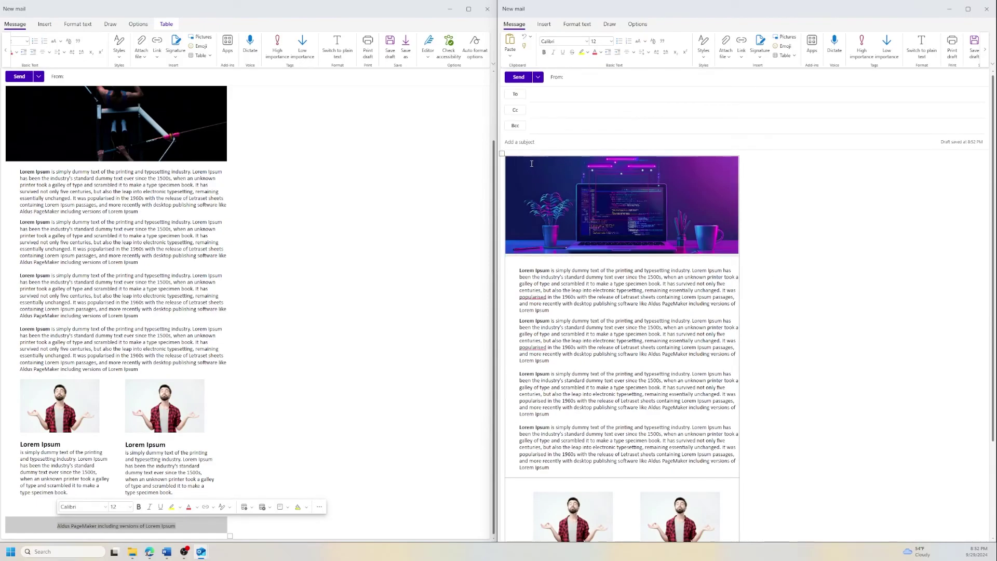
{"action": "left_click", "coordinate": [510, 156]}
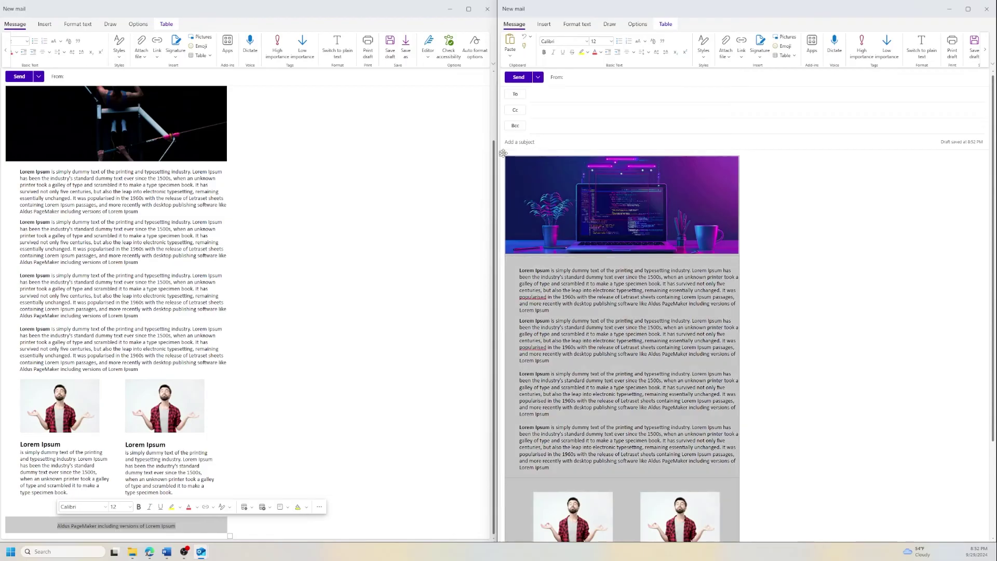
{"action": "left_click", "coordinate": [665, 24]}
{"action": "left_click", "coordinate": [790, 58]}
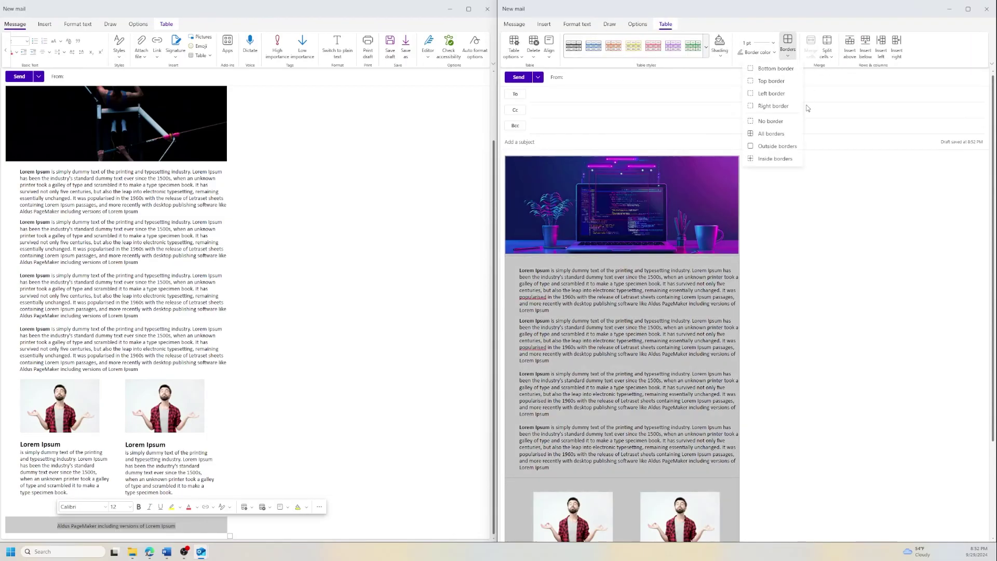
{"action": "left_click", "coordinate": [750, 120]}
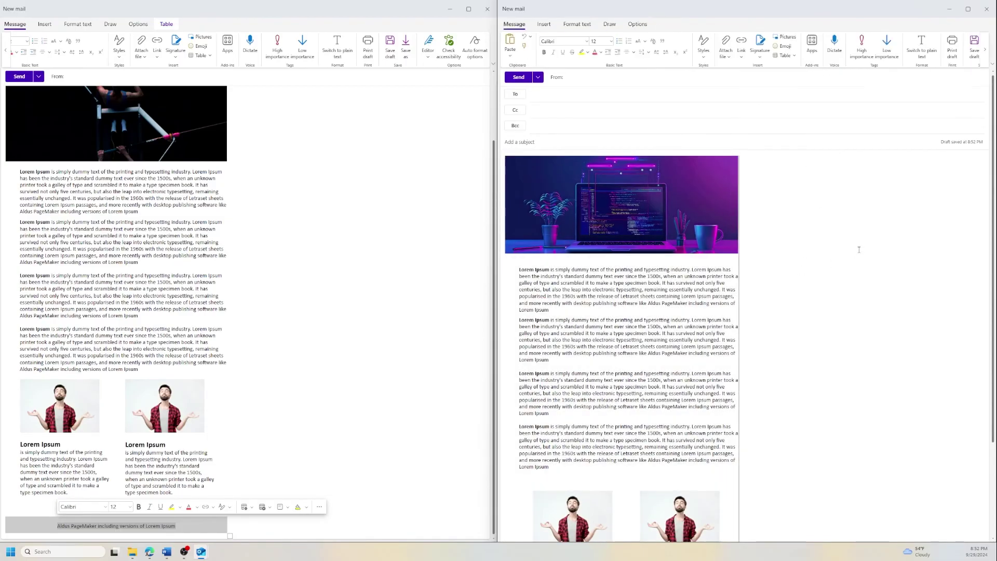
{"action": "key", "text": "alt+p"}
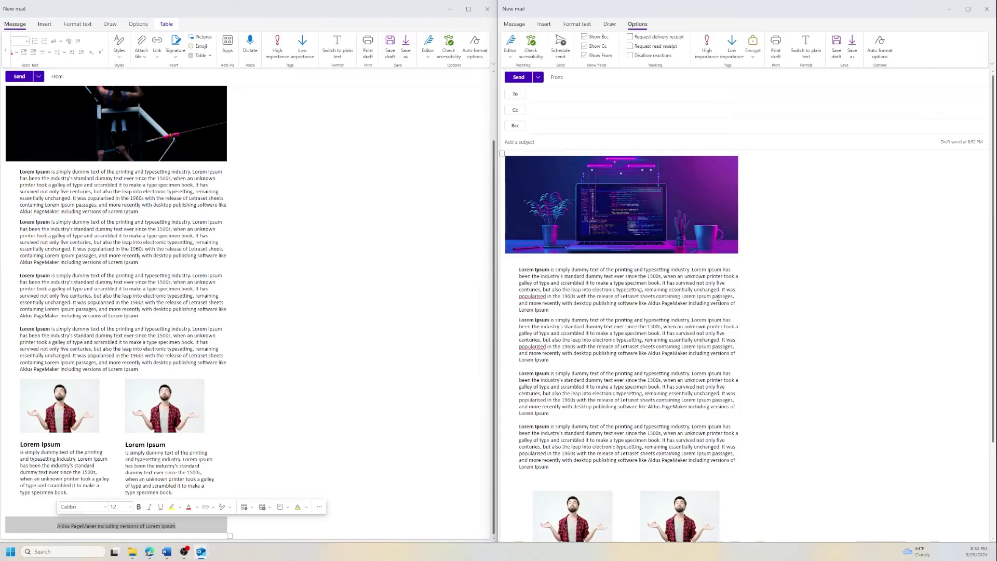
Step: Save the example draft to the Downloads folder as an Email Message (*.eml) file named test eml.eml
{"action": "left_click", "coordinate": [727, 333]}
{"action": "left_click", "coordinate": [760, 376]}
{"action": "left_click", "coordinate": [515, 25]}
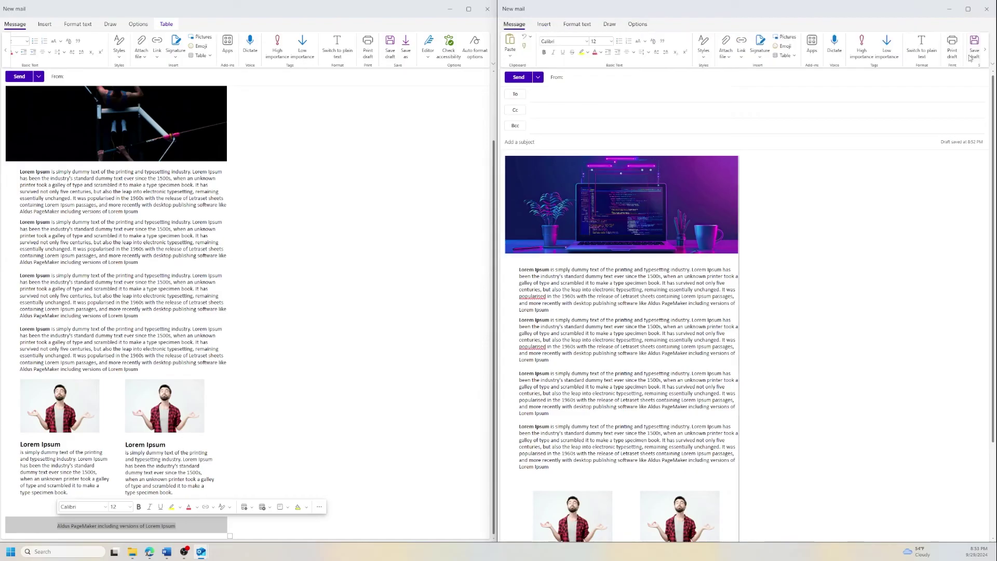
{"action": "left_click", "coordinate": [985, 52]}
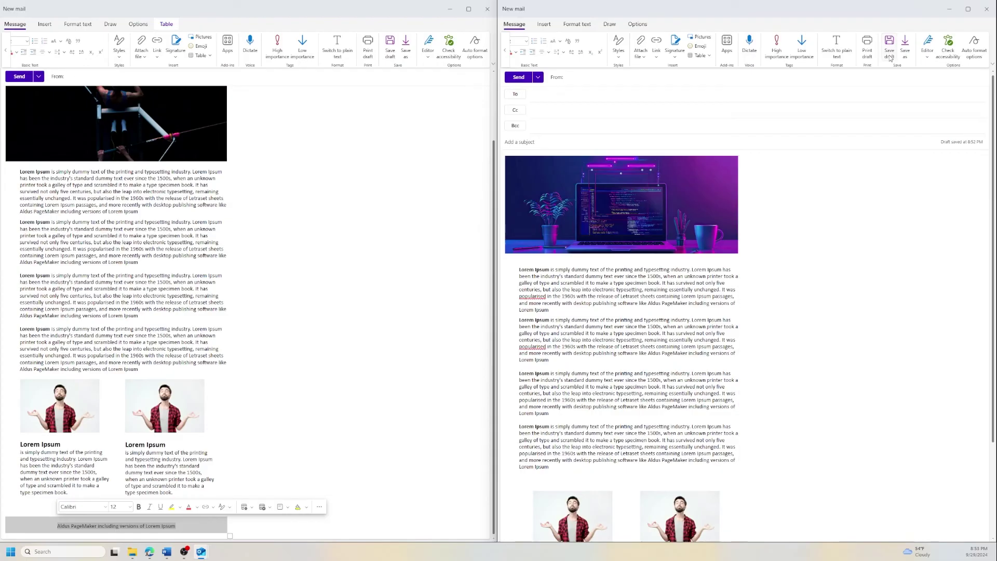
{"action": "left_click", "coordinate": [906, 53]}
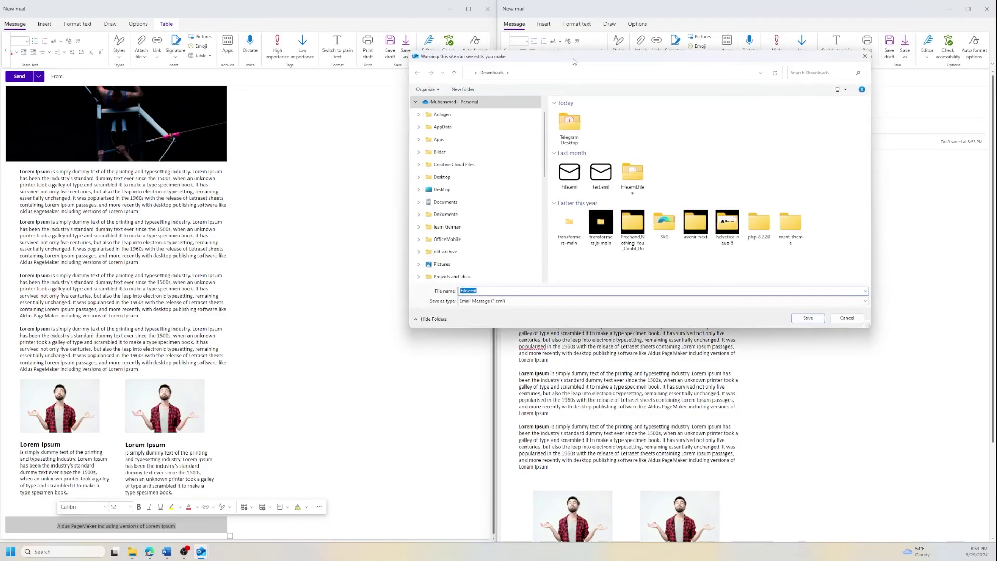
{"action": "left_click", "coordinate": [532, 300]}
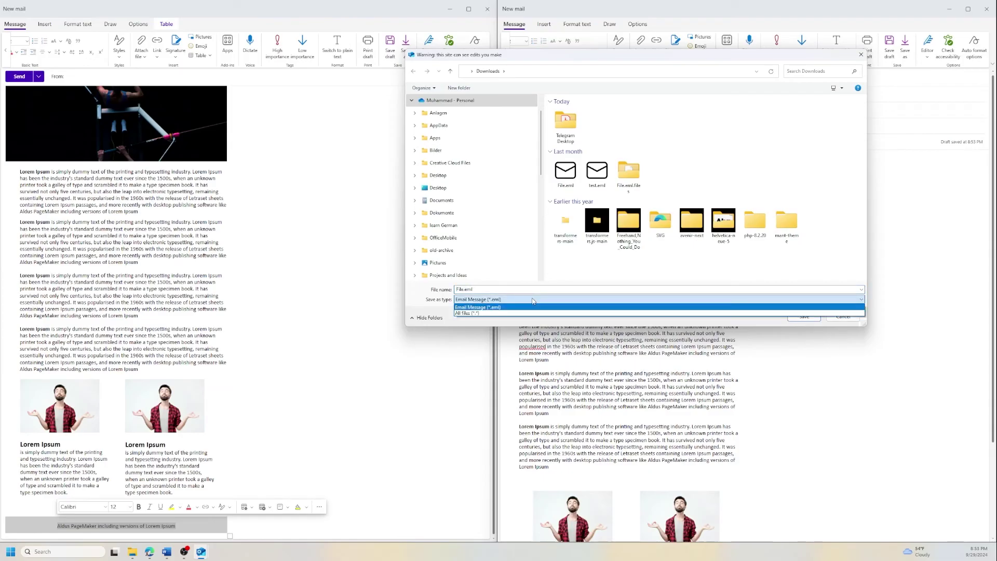
{"action": "left_click", "coordinate": [529, 307]}
{"action": "left_click", "coordinate": [463, 289]}
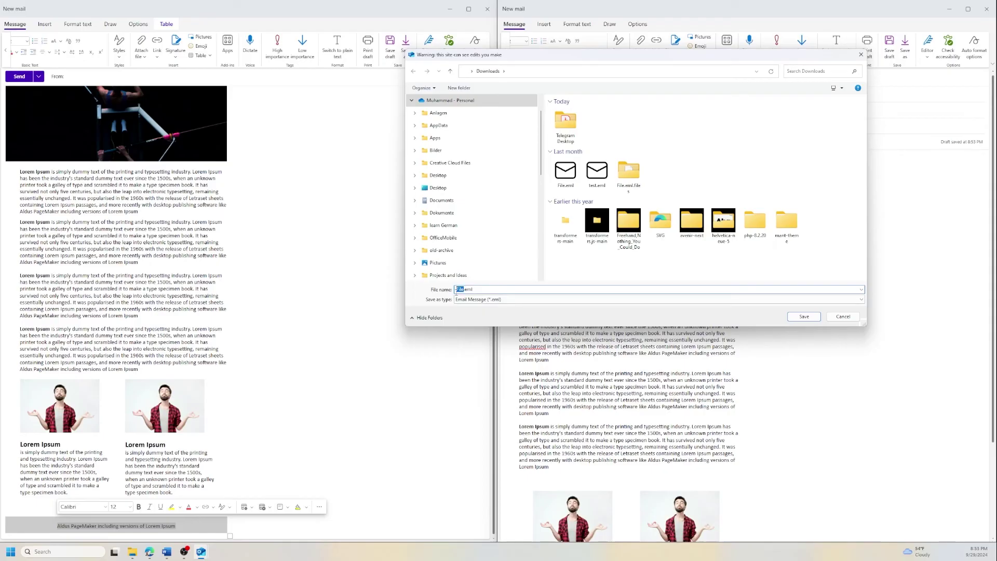
{"action": "type", "text": "test em"}
{"action": "left_click", "coordinate": [804, 316]}
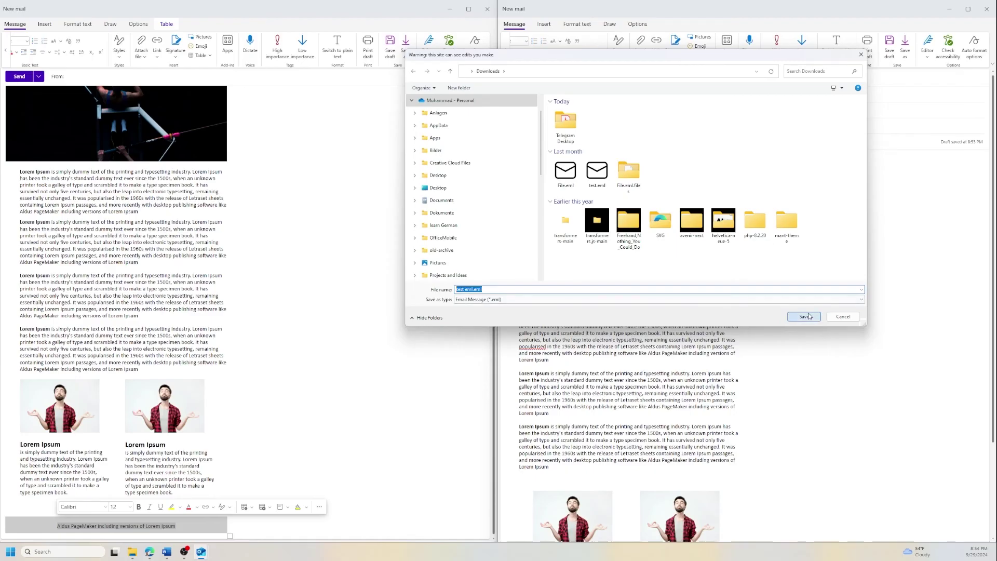
Step: Switch to File Explorer and open the Downloads folder to find the saved email file
{"action": "mouse_move", "coordinate": [133, 552]}
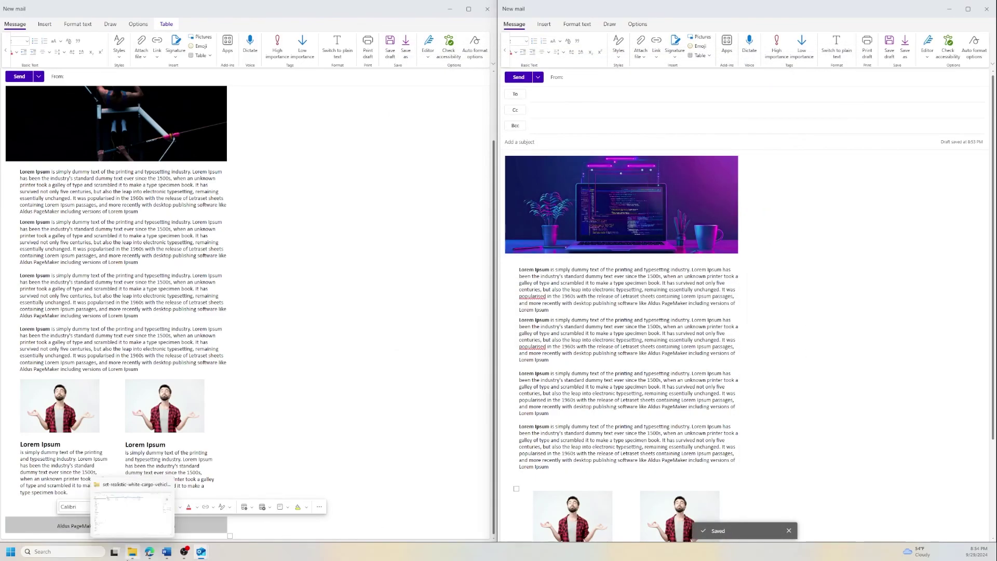
{"action": "left_click", "coordinate": [133, 519]}
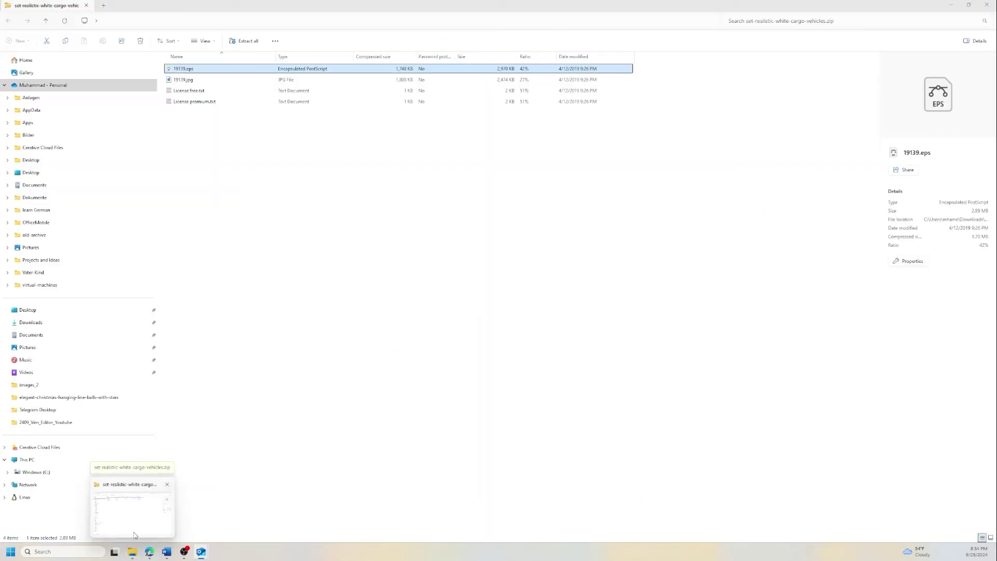
{"action": "left_click", "coordinate": [133, 520]}
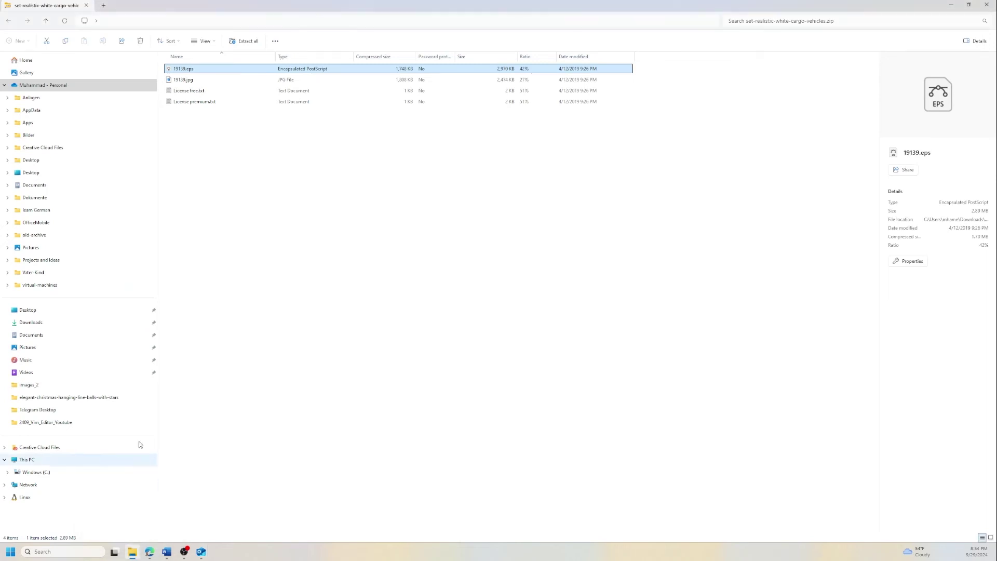
{"action": "left_click", "coordinate": [47, 323]}
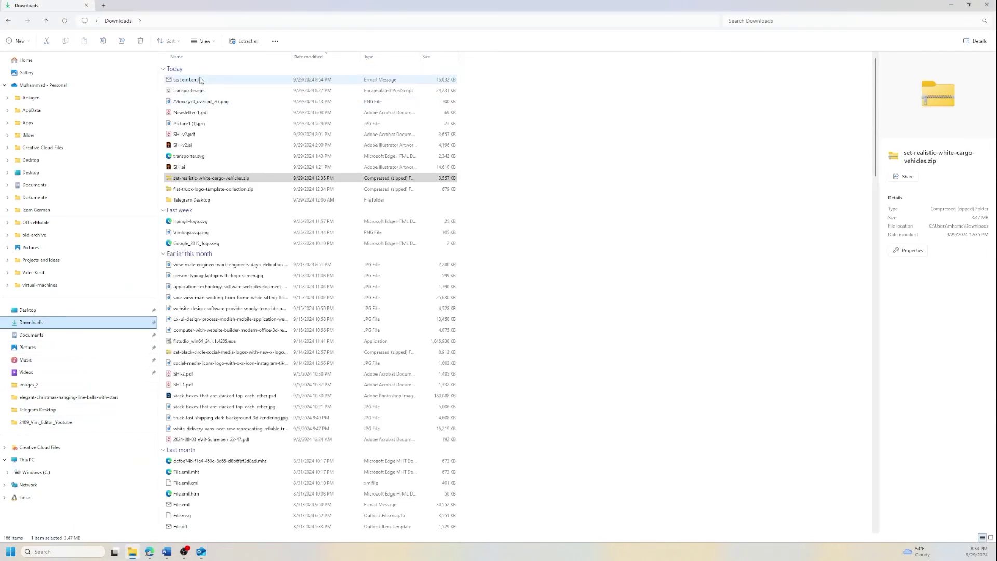
Step: Open test eml.eml in Outlook and examine how the saved message displays from its banner to its footer
{"action": "left_click", "coordinate": [223, 80]}
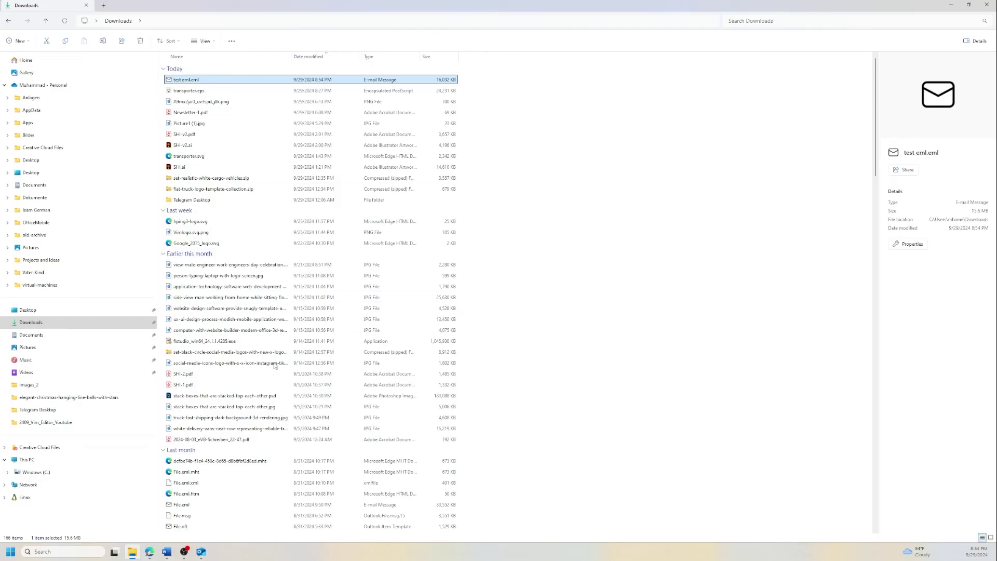
{"action": "mouse_move", "coordinate": [202, 554]}
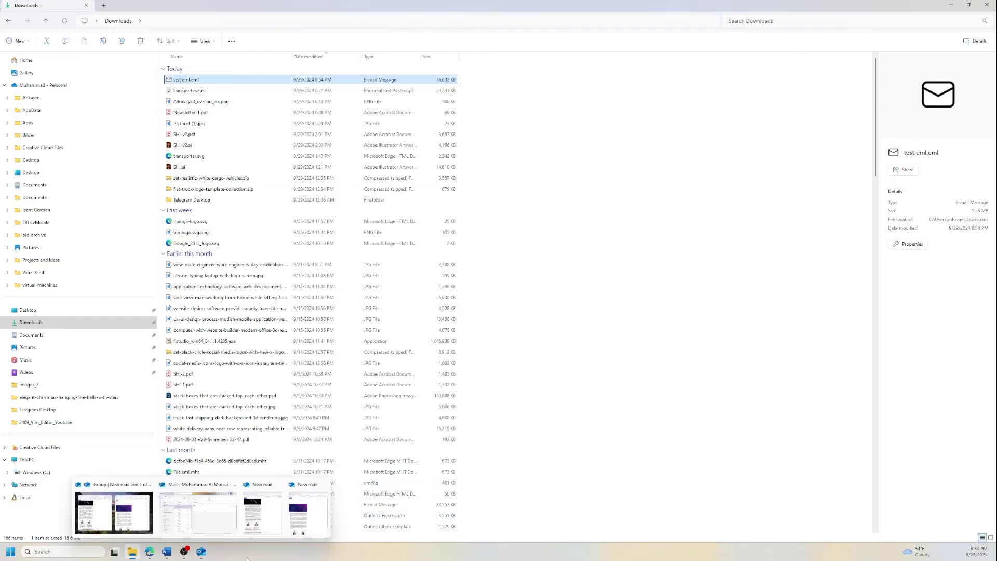
{"action": "left_click", "coordinate": [197, 512]}
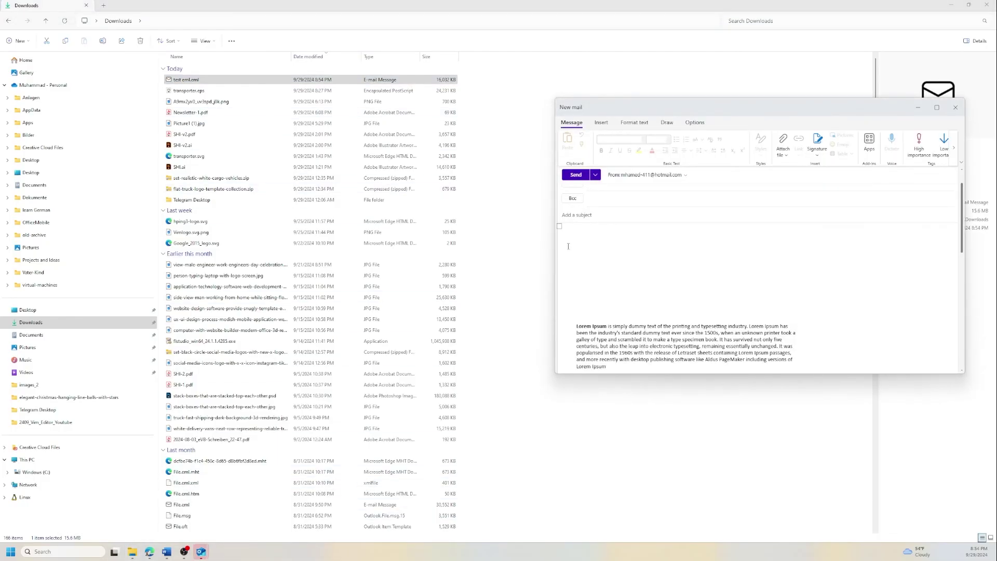
{"action": "scroll", "coordinate": [609, 262], "scroll_direction": "down", "scroll_amount": 5}
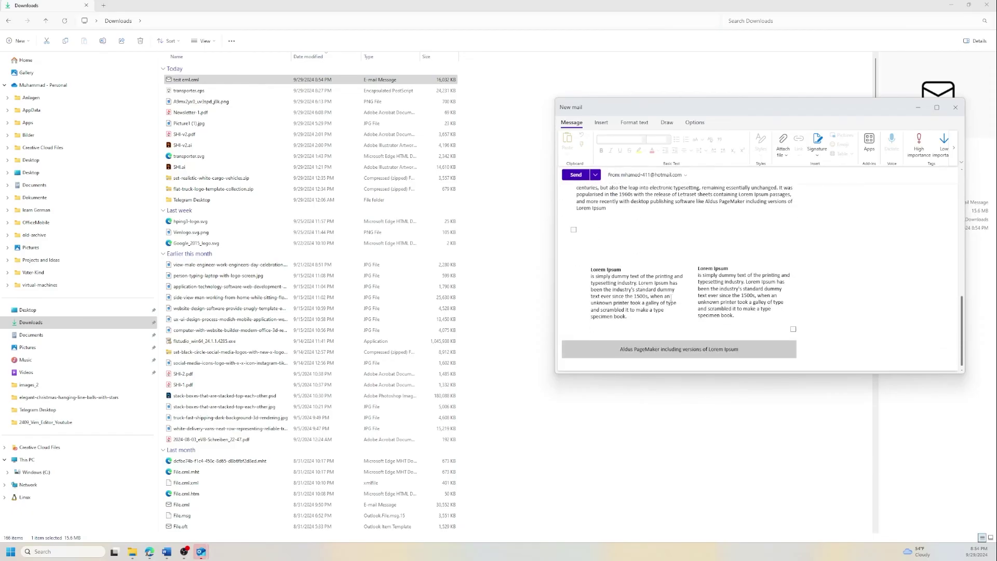
{"action": "scroll", "coordinate": [671, 298], "scroll_direction": "up", "scroll_amount": 5}
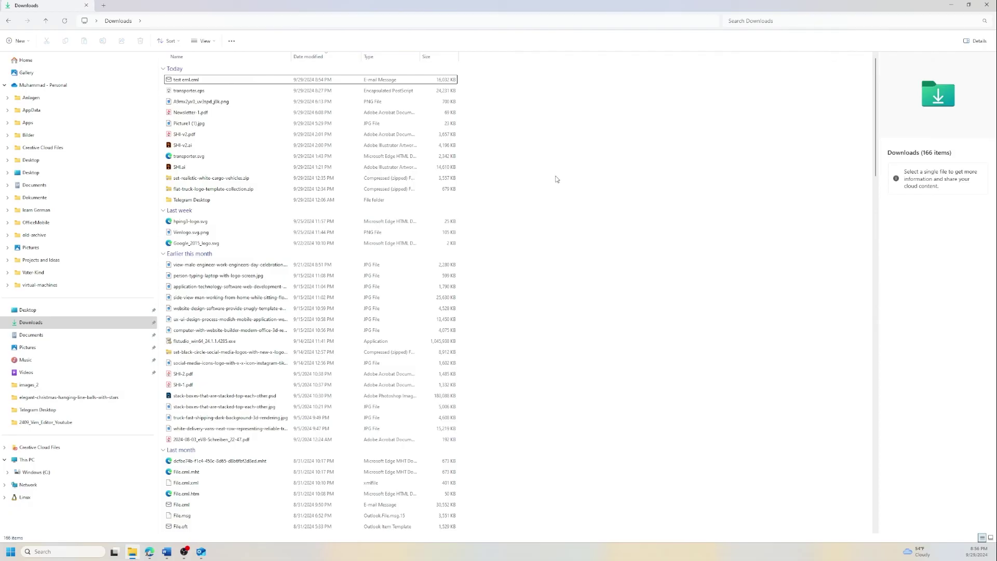
Step: Open test eml.eml in Word for this time only and look through the newsletter's layout
{"action": "right_click", "coordinate": [185, 80]}
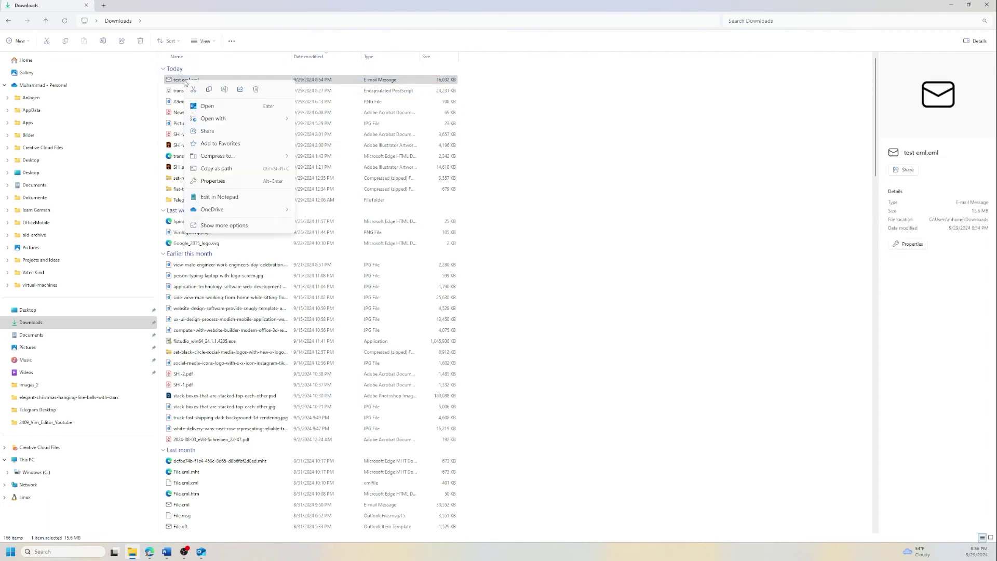
{"action": "left_click", "coordinate": [254, 119]}
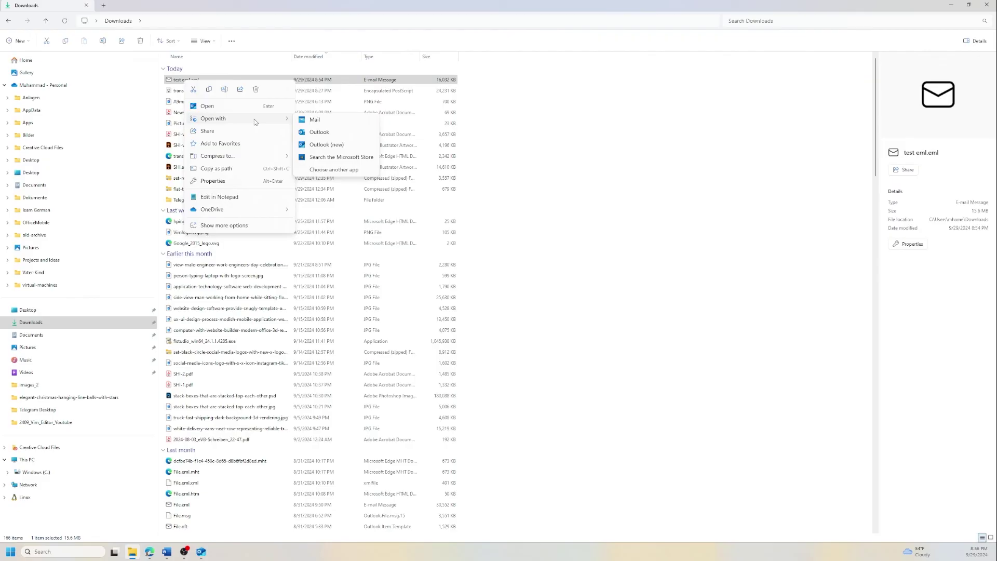
{"action": "left_click", "coordinate": [334, 170]}
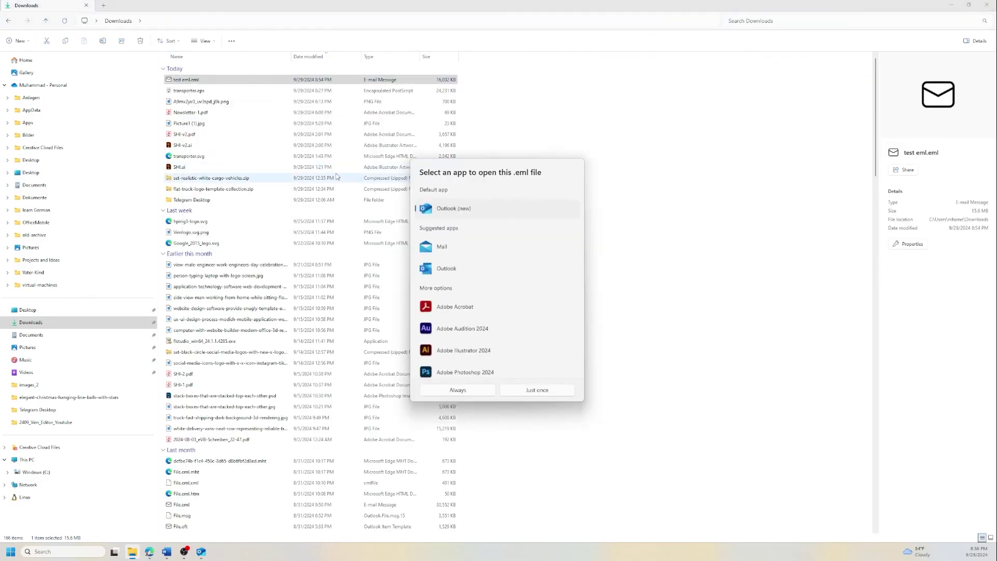
{"action": "scroll", "coordinate": [470, 289], "scroll_direction": "down", "scroll_amount": 3}
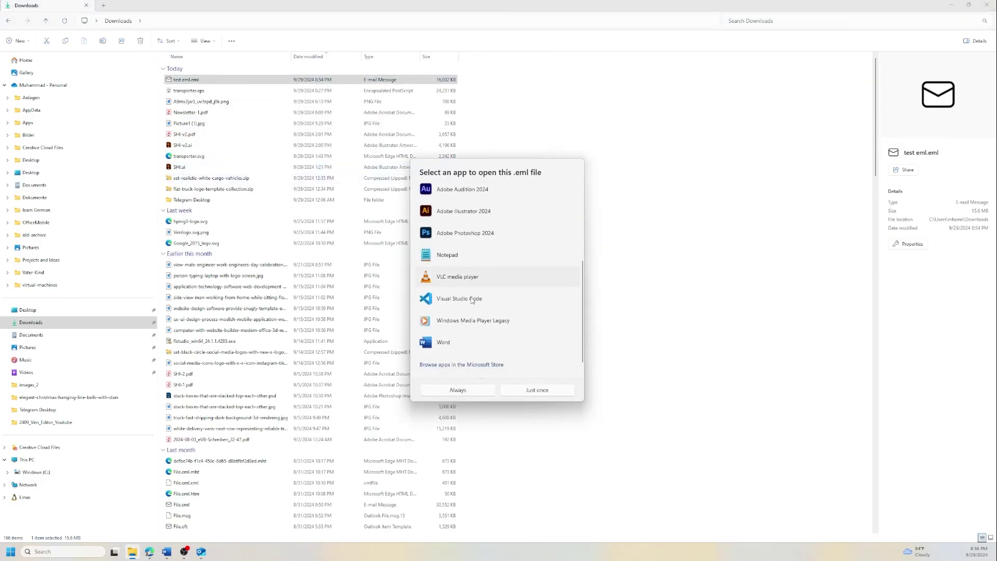
{"action": "left_click", "coordinate": [522, 393]}
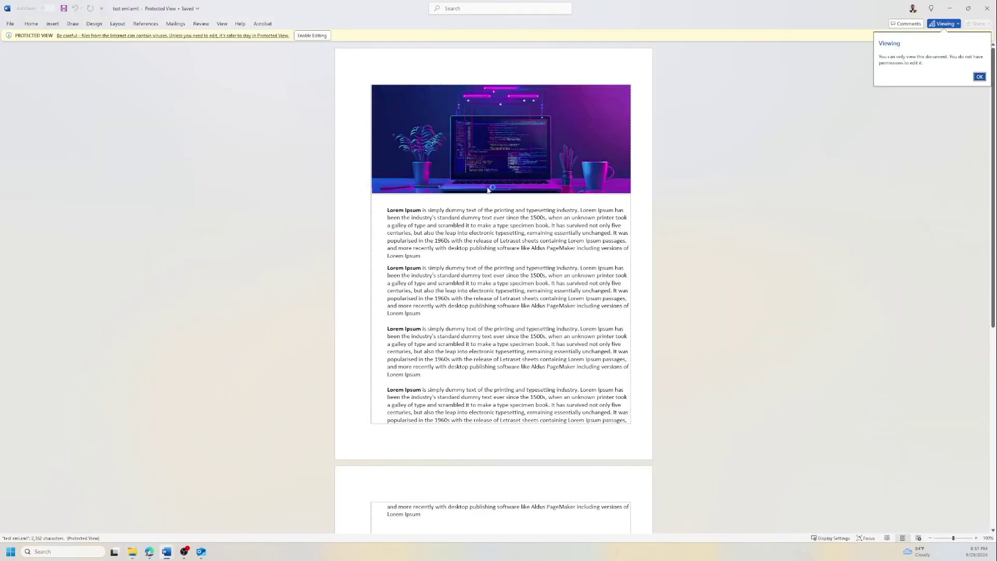
{"action": "scroll", "coordinate": [560, 410], "scroll_direction": "down", "scroll_amount": 10}
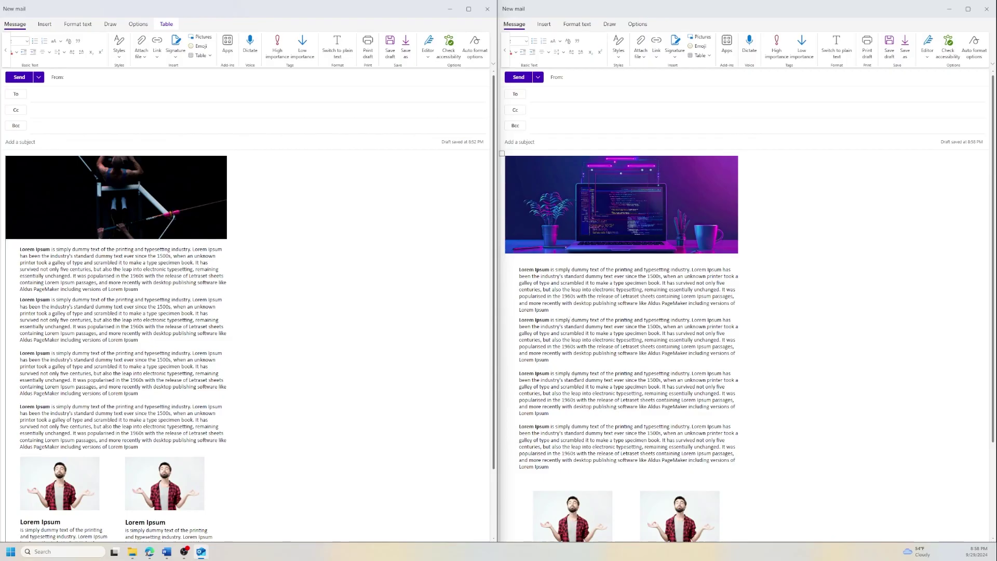
{"action": "left_click", "coordinate": [598, 363]}
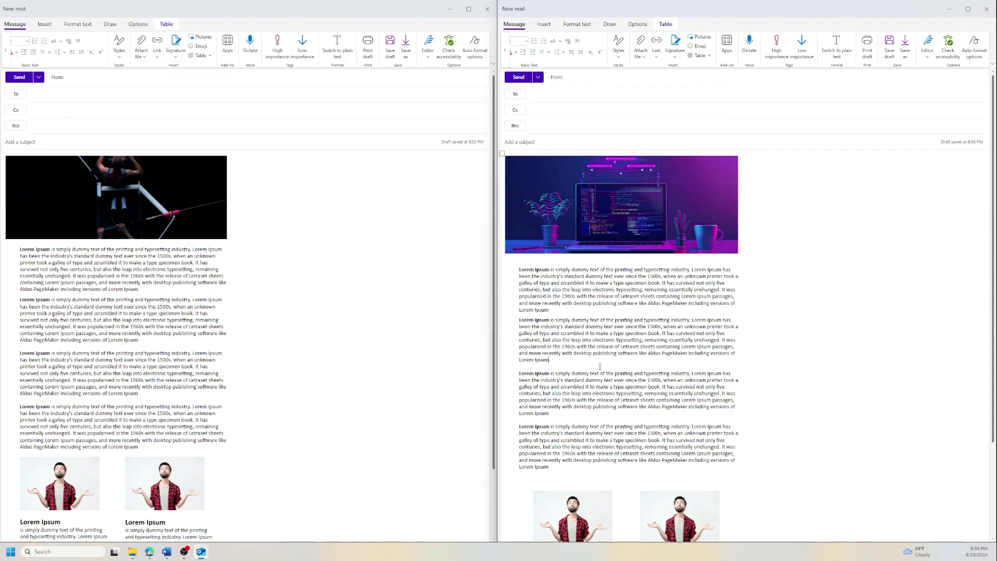
{"action": "left_click", "coordinate": [602, 364]}
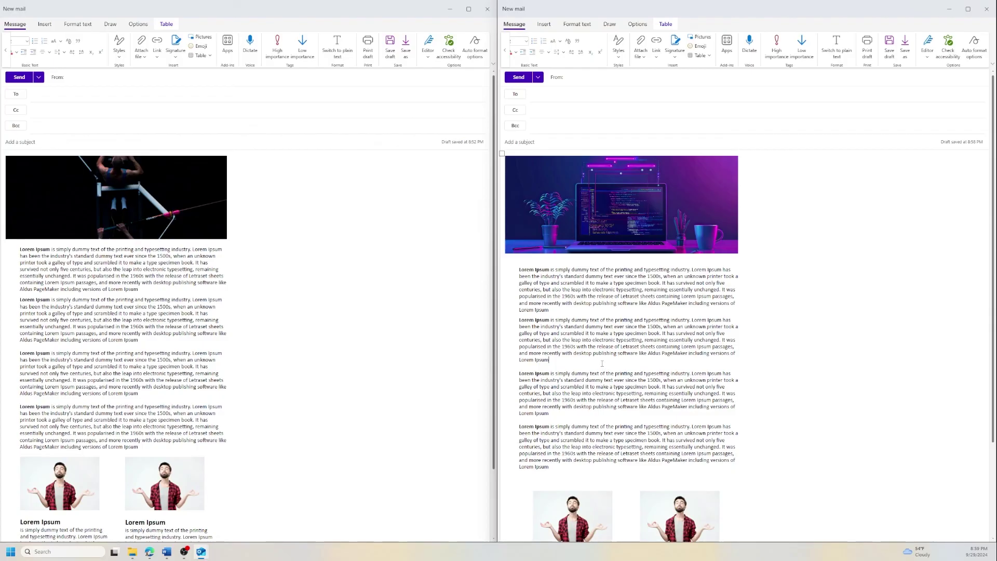